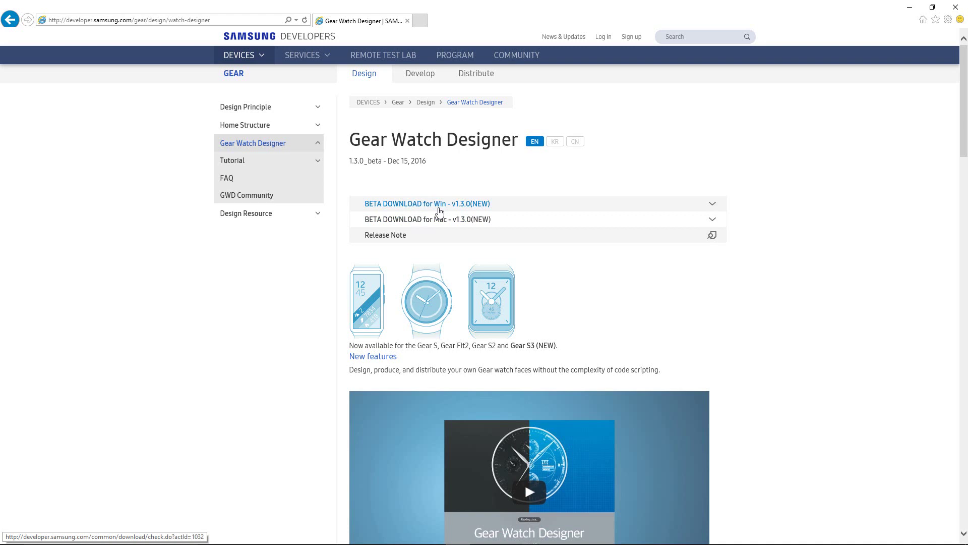
click(234, 164)
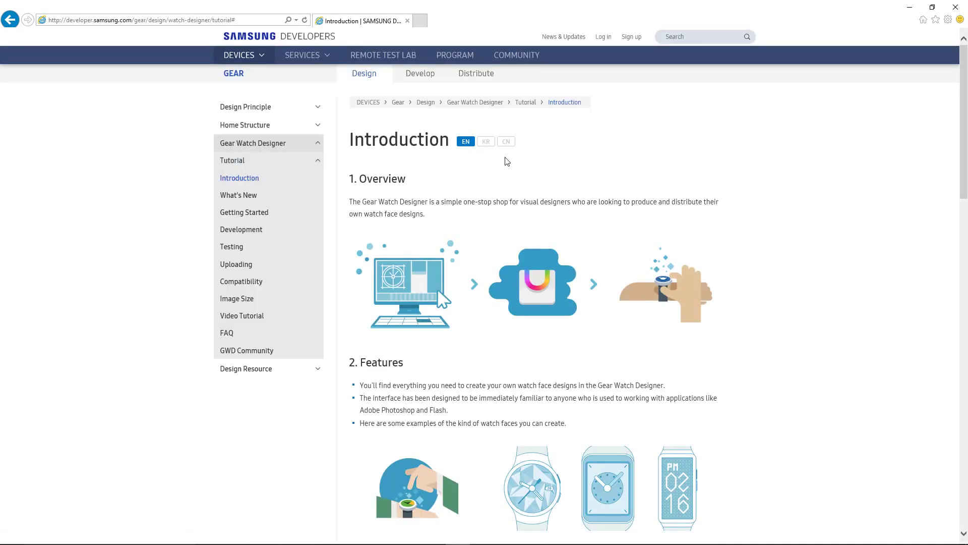
scroll(523, 164, down, 4)
scroll(452, 228, up, 4)
scroll(379, 475, down, 10)
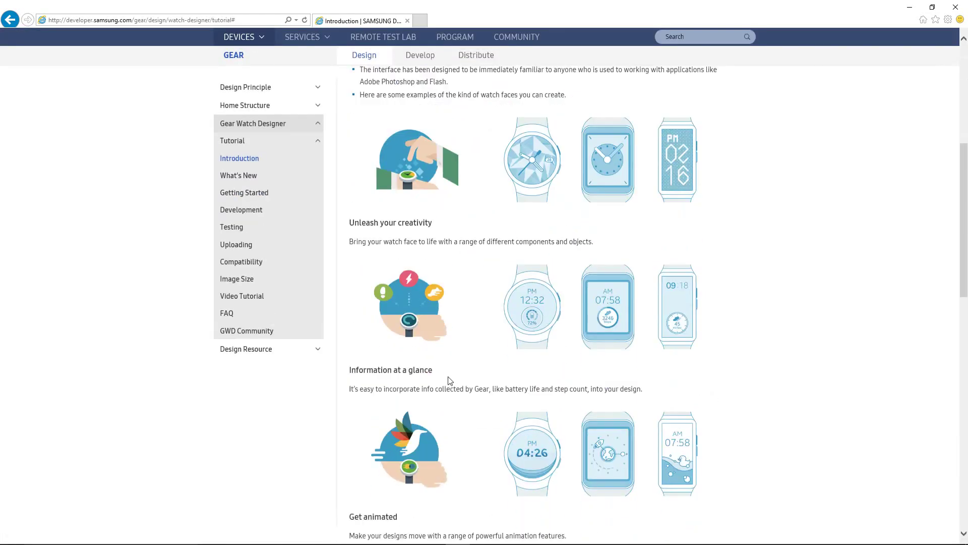
scroll(435, 352, down, 4)
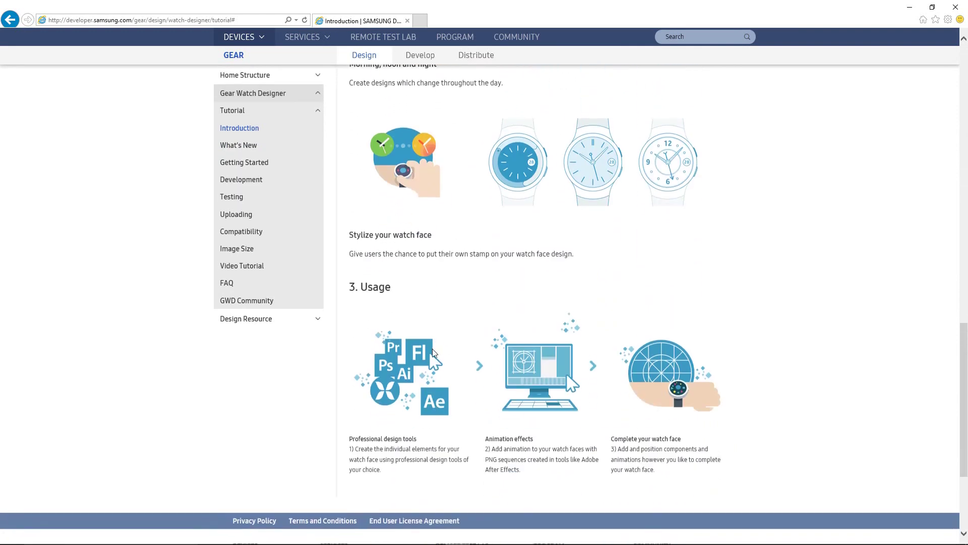
scroll(429, 387, up, 15)
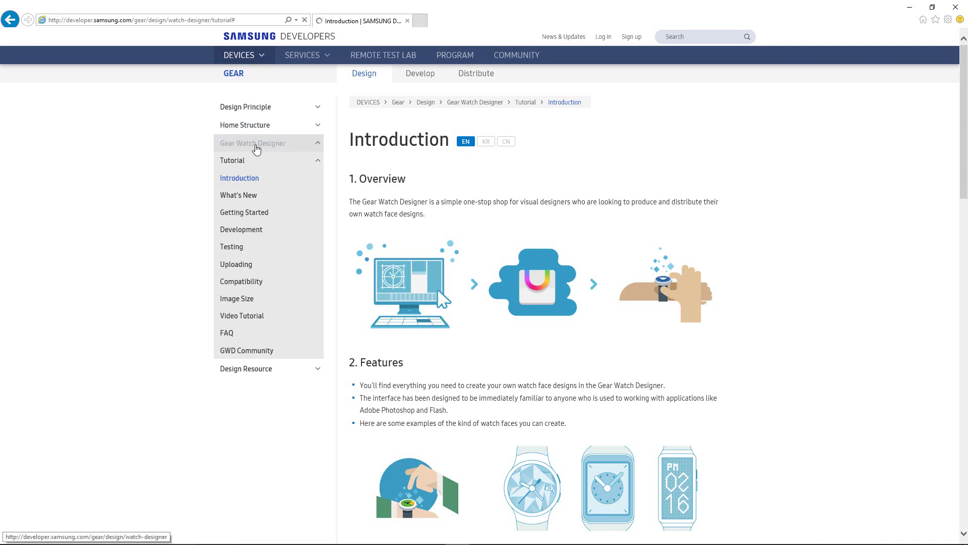
click(254, 149)
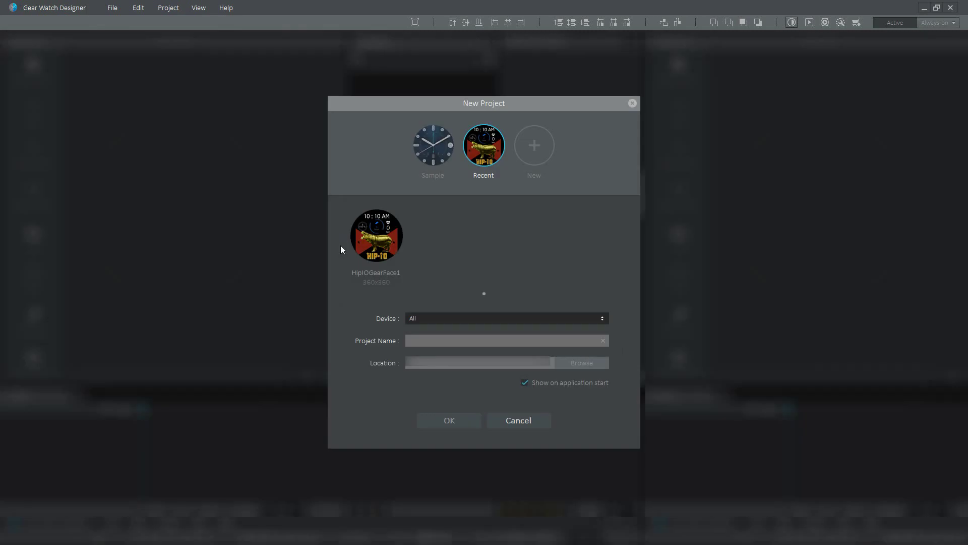
Create a new Gear S2/Gear S3 watch face project named HIP
click(533, 145)
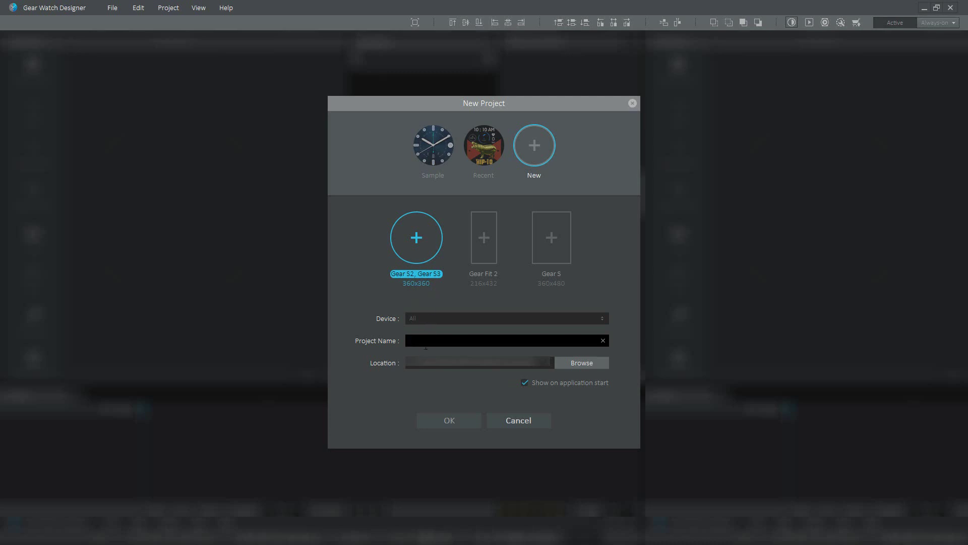
text(HIP)
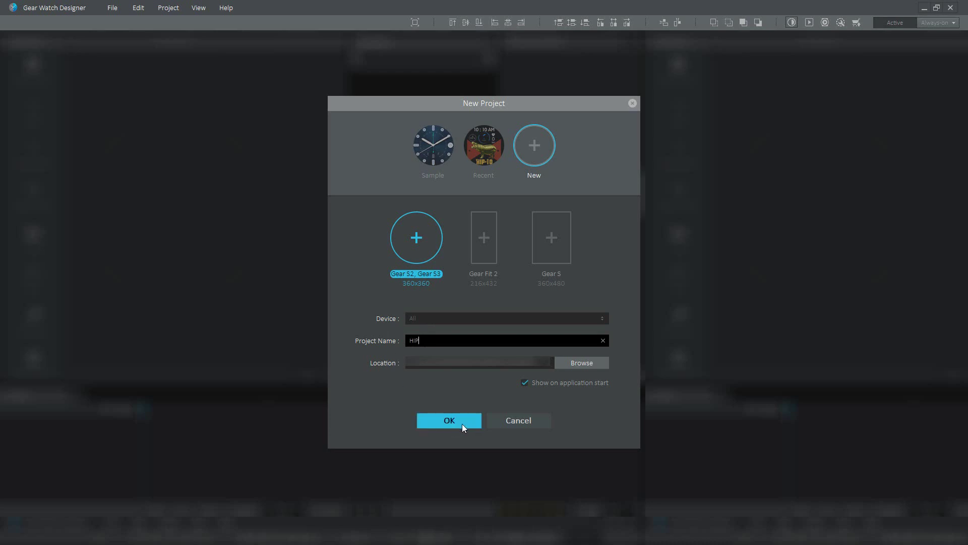
click(464, 422)
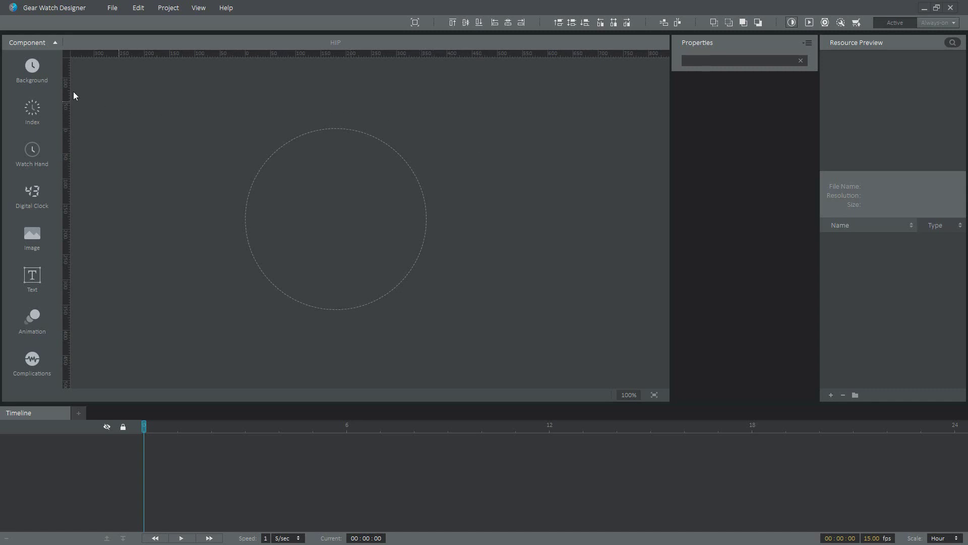
Import HIPIOIcon3.jpg from the Desktop as Background 1 and shift it up and left
click(33, 75)
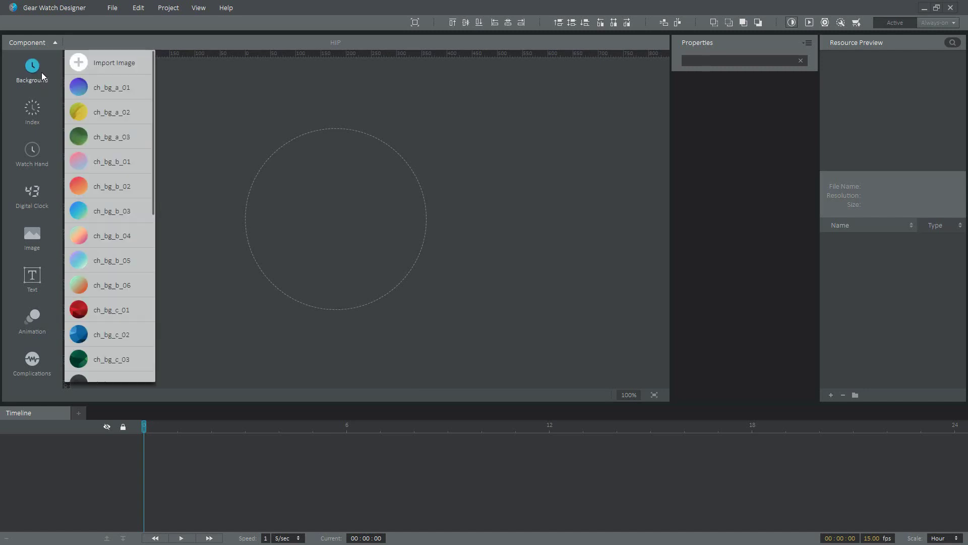
mouse_move(115, 121)
scroll(115, 125, down, 5)
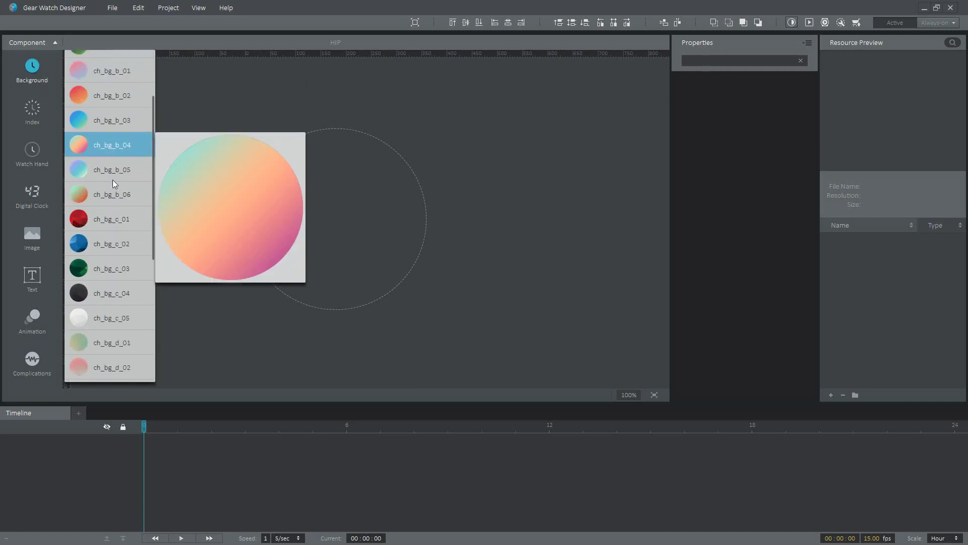
scroll(106, 243, down, 5)
scroll(105, 245, up, 5)
scroll(103, 246, up, 6)
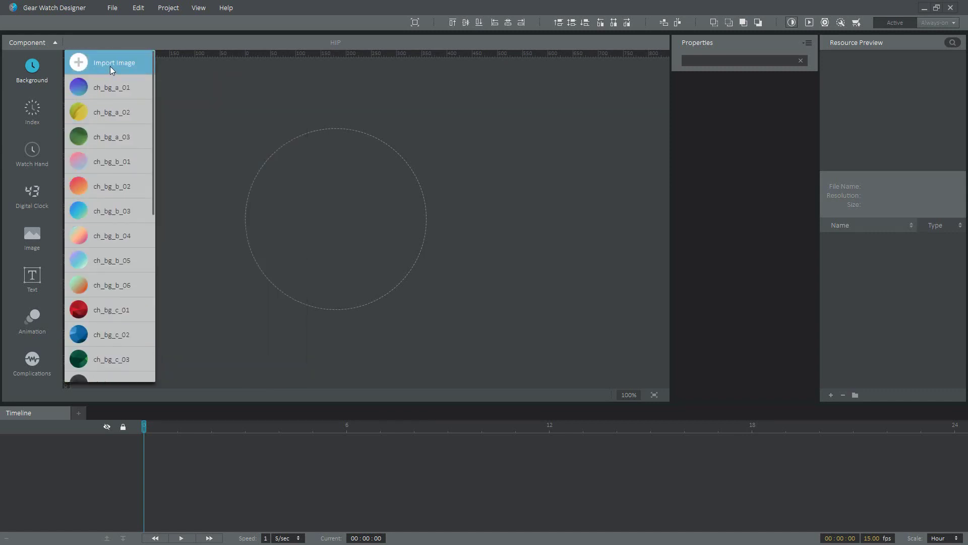
click(110, 63)
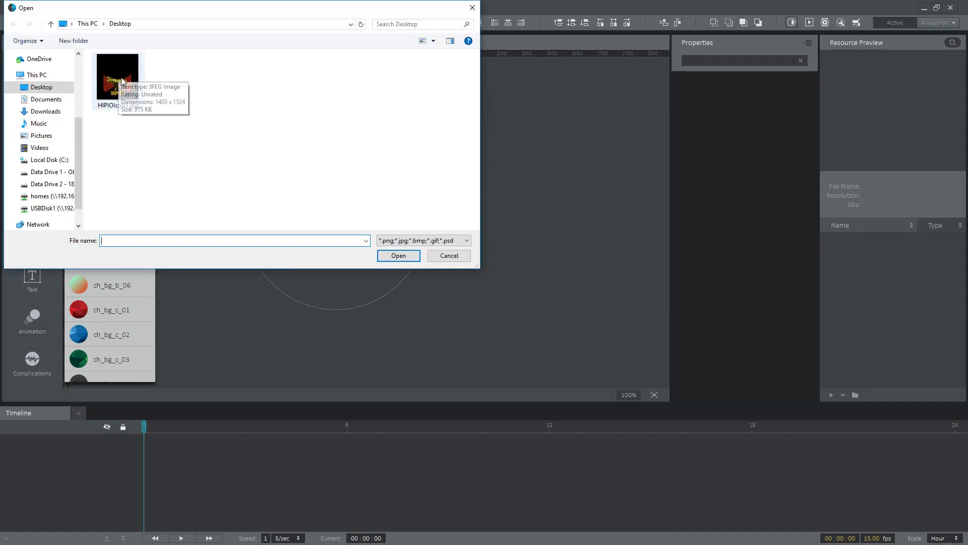
double_click(121, 77)
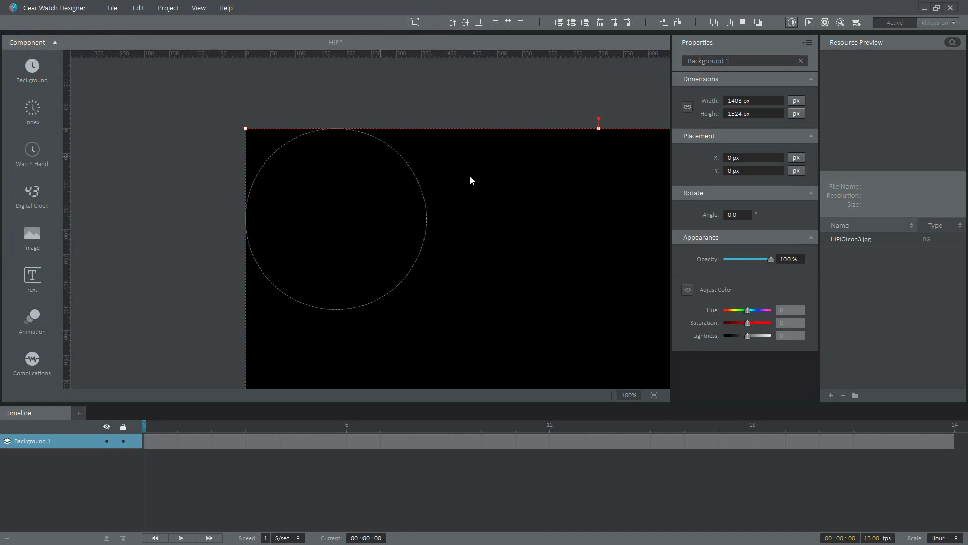
drag(470, 181, 334, 149)
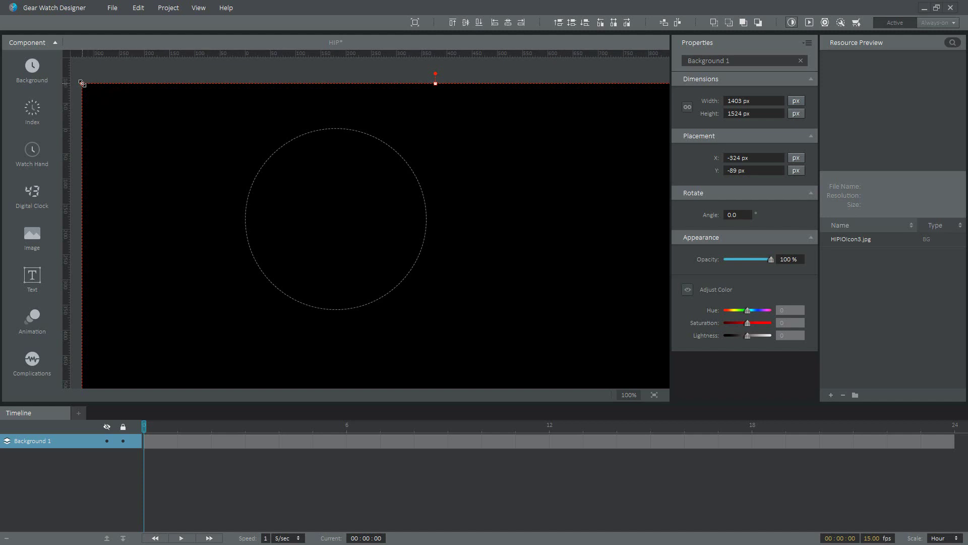
Resize Background 1 to 389×423 px and center the hippo at X -14, Y -40
drag(82, 84, 250, 125)
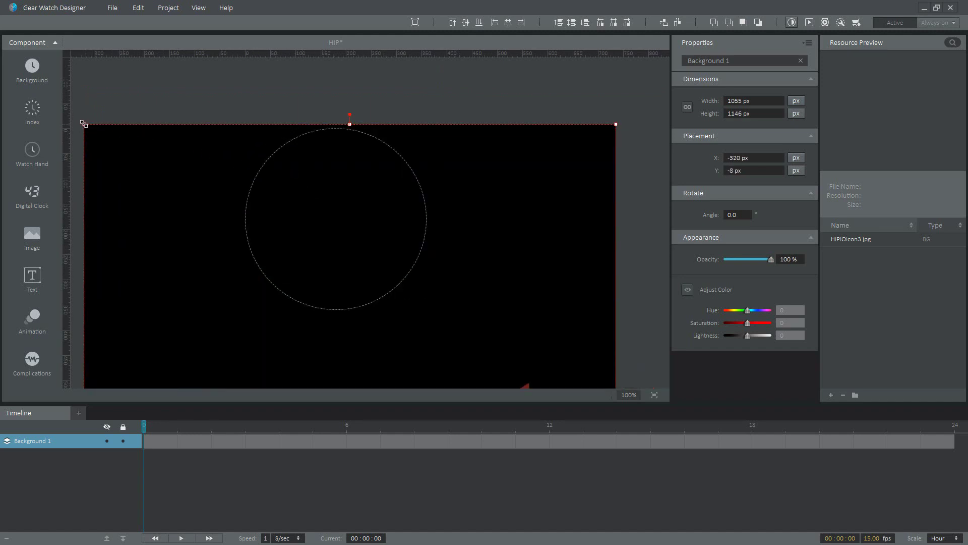
drag(83, 124, 335, 277)
drag(441, 334, 351, 133)
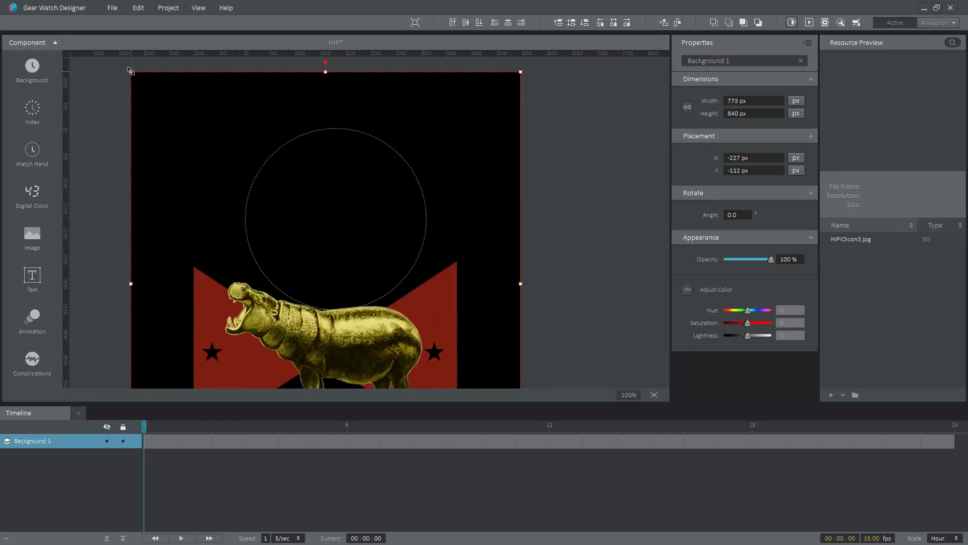
drag(133, 71, 313, 116)
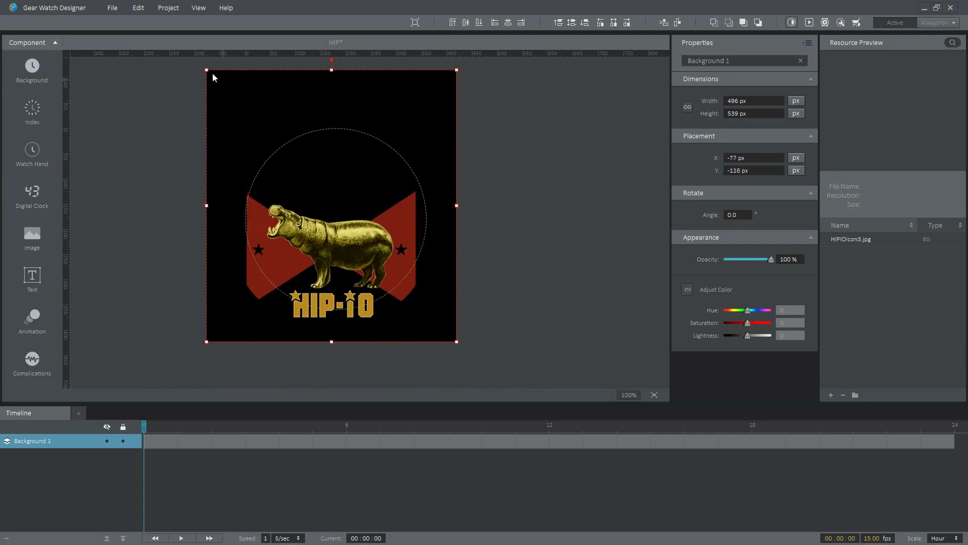
drag(211, 73, 265, 131)
drag(363, 218, 350, 208)
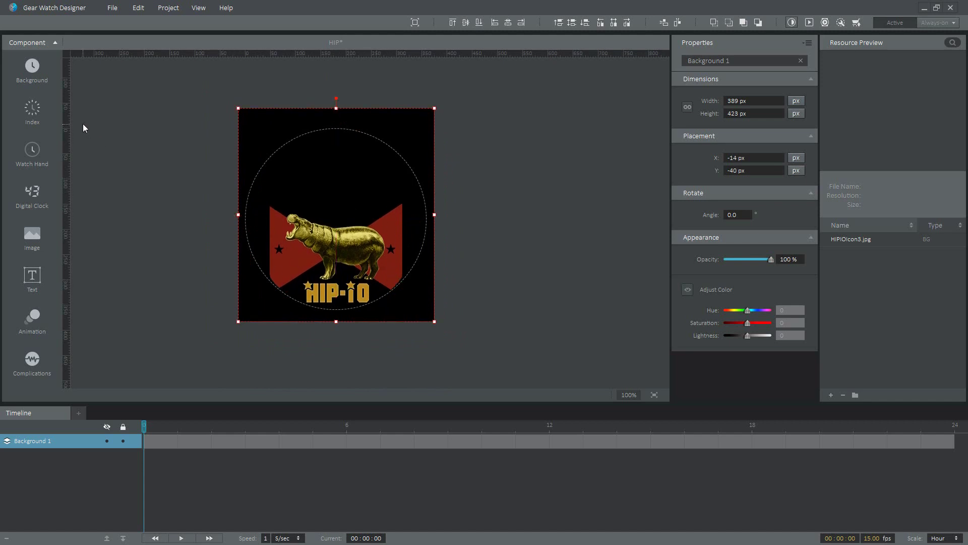
click(32, 109)
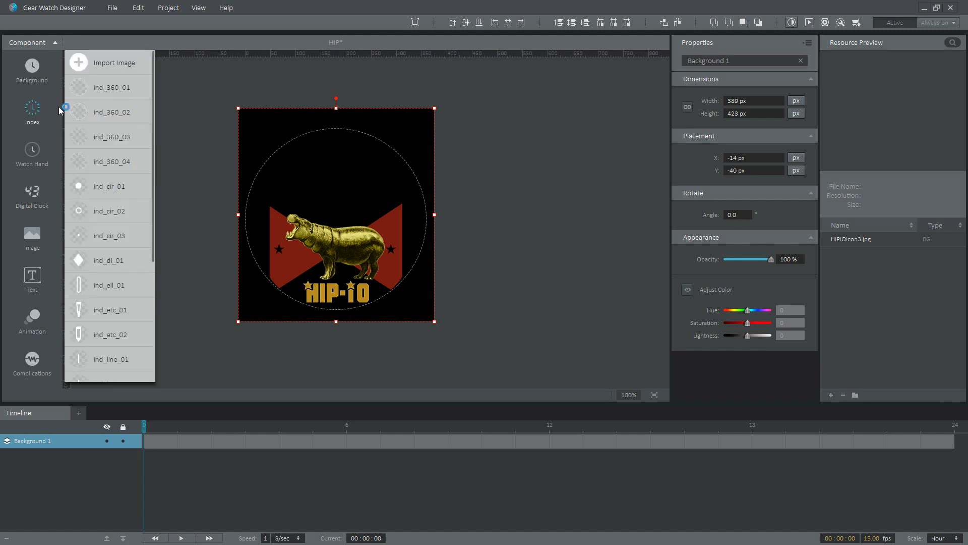
mouse_move(89, 92)
mouse_move(92, 132)
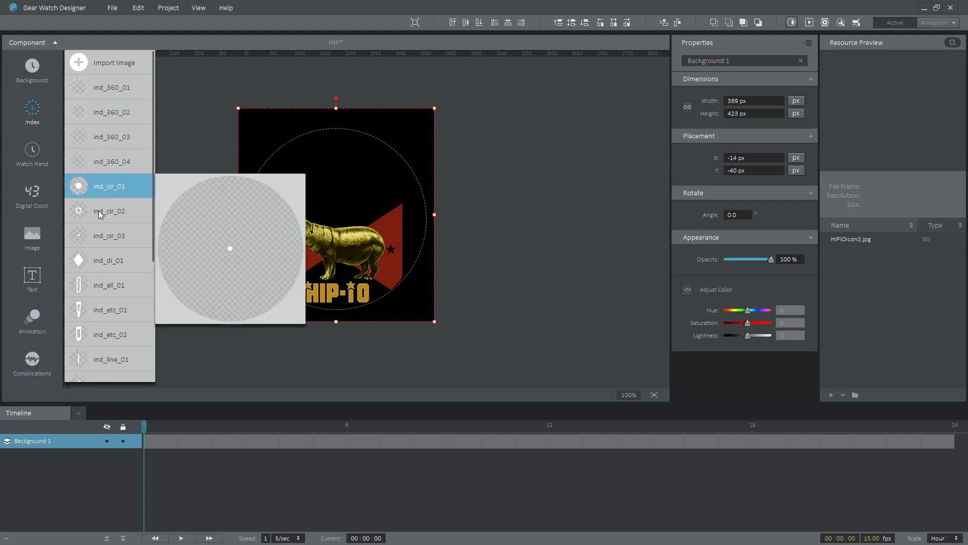
mouse_move(101, 217)
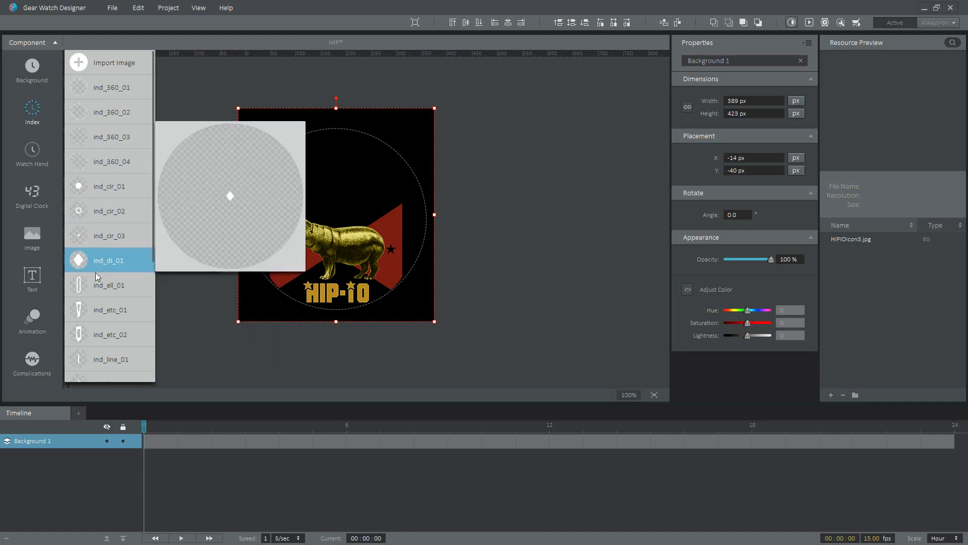
mouse_move(97, 287)
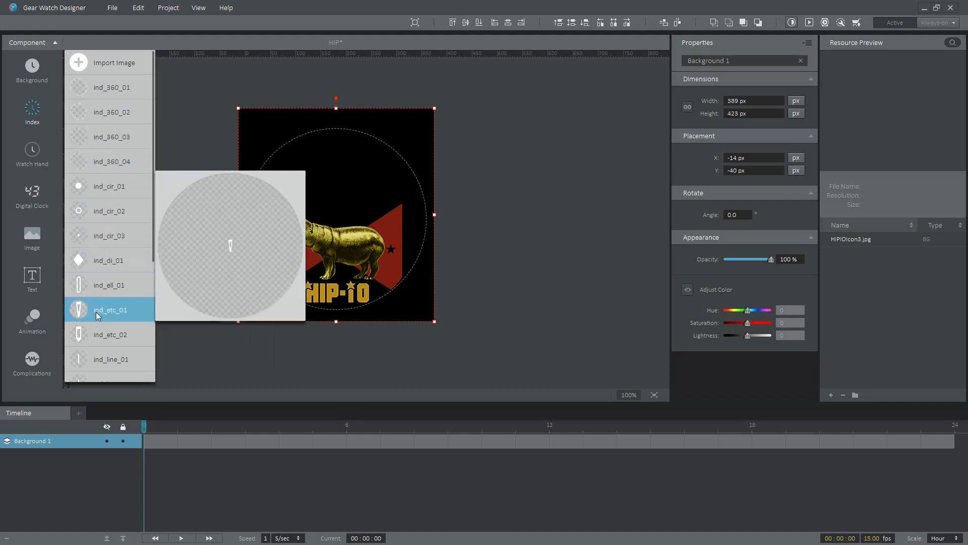
mouse_move(96, 335)
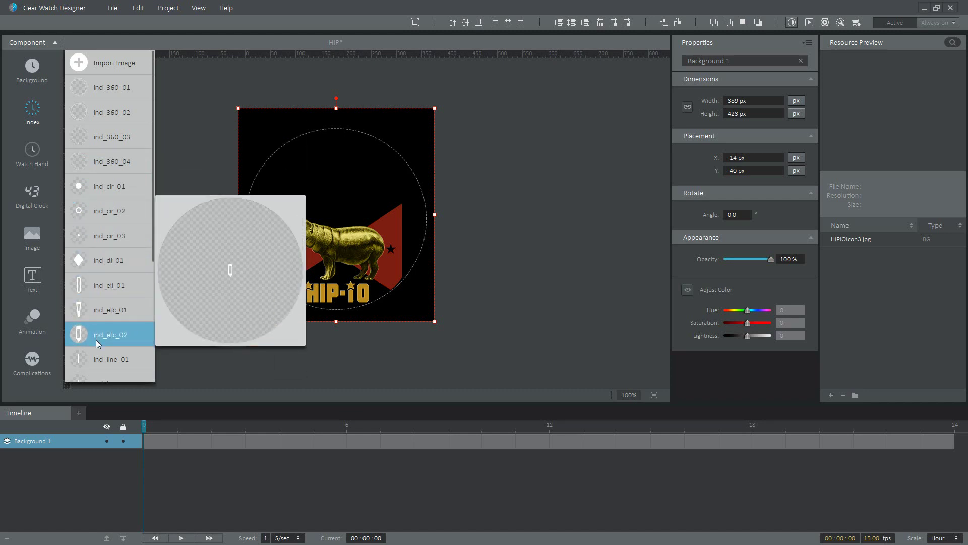
click(100, 110)
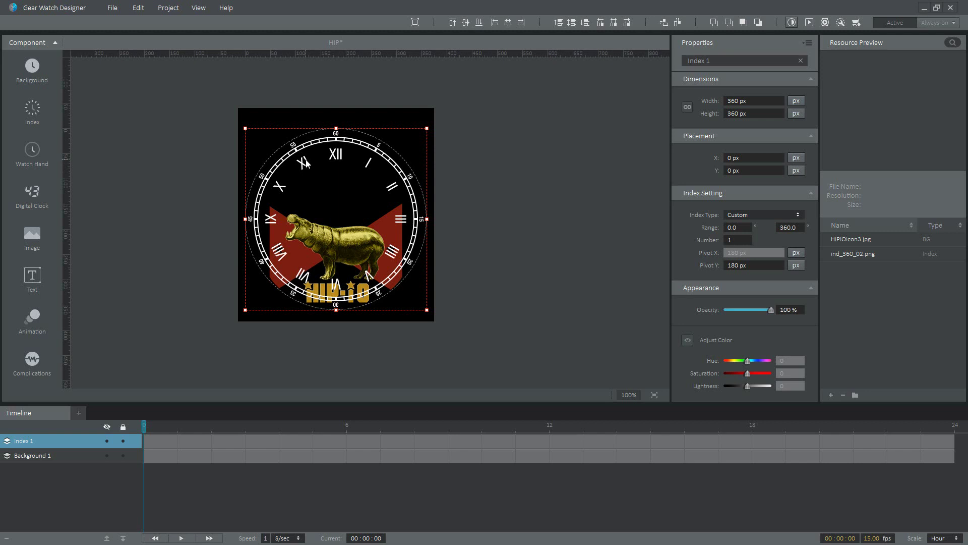
key(Delete)
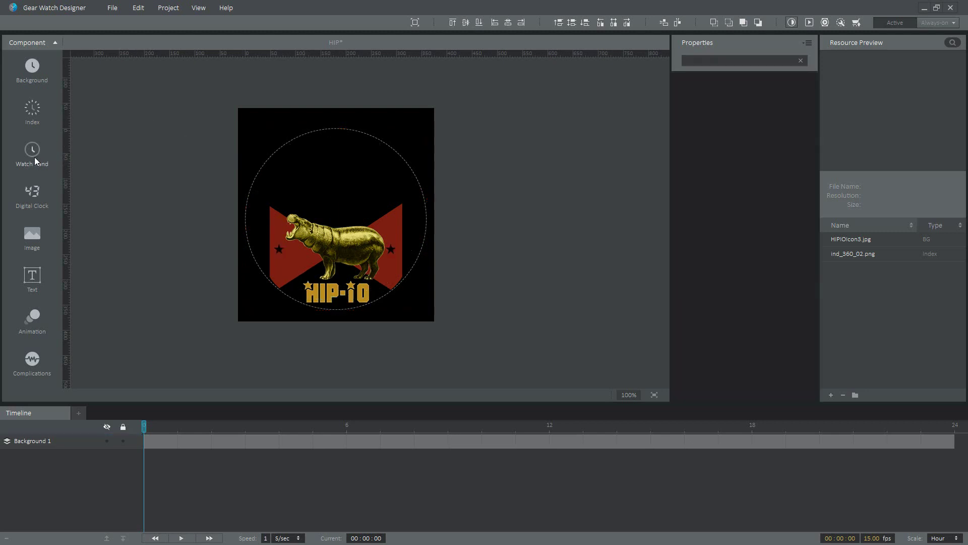
Add a Digitalclock 1 layer and move it up to Y 26 above the hippo
click(34, 152)
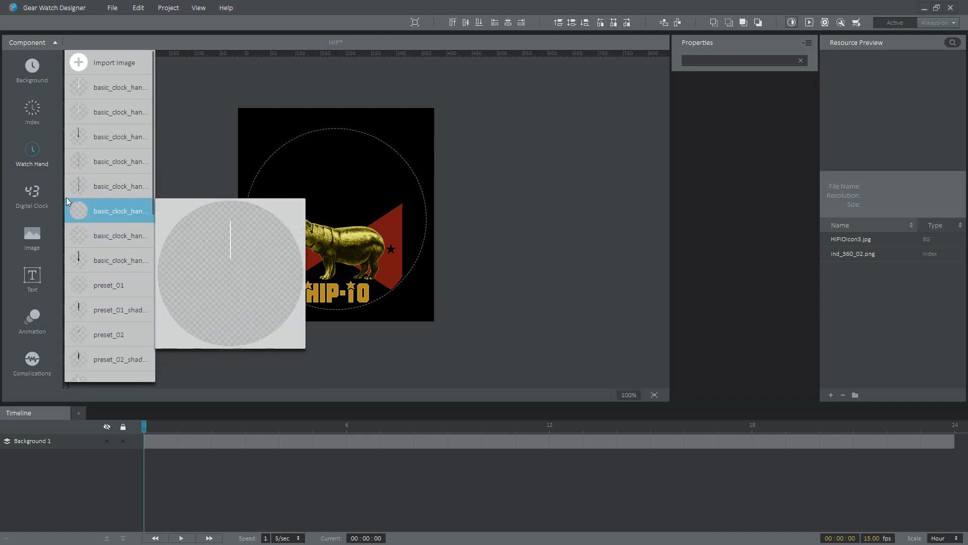
click(23, 190)
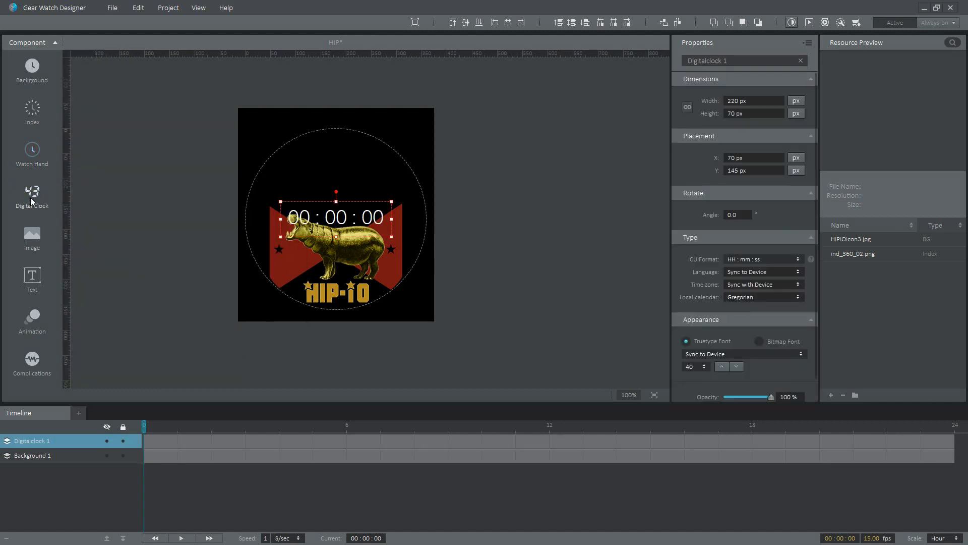
drag(309, 209, 324, 158)
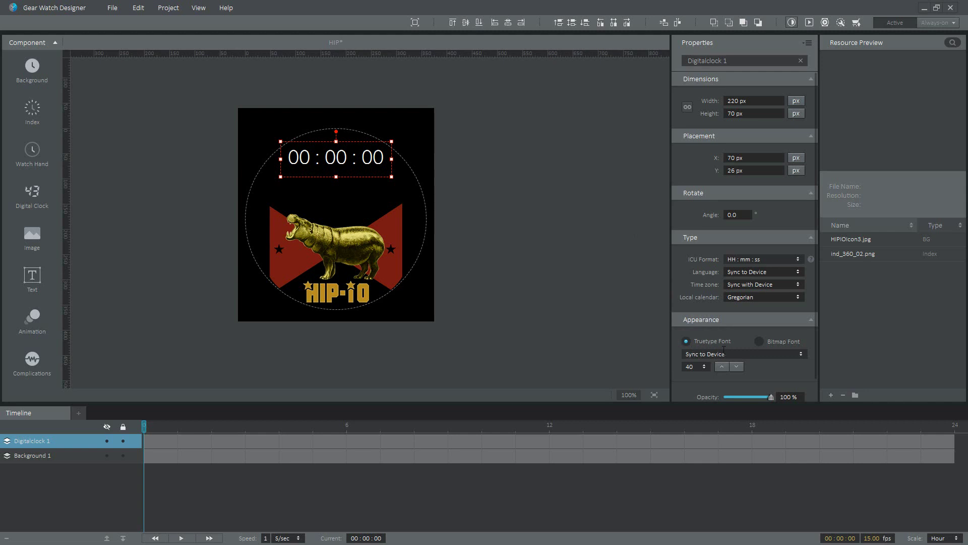
Set Digitalclock 1's TrueType font to Gear Applemint, after trying Gear Chococooky
click(761, 355)
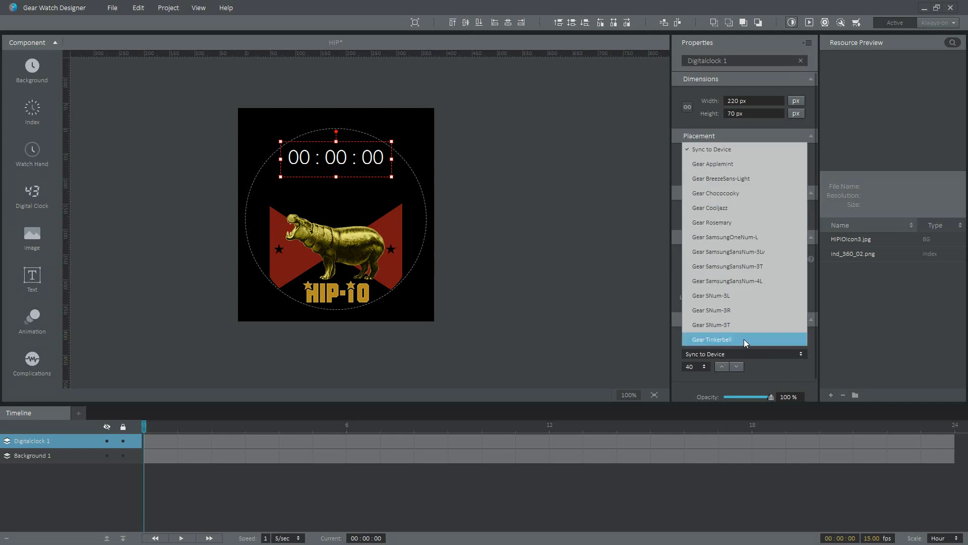
click(718, 197)
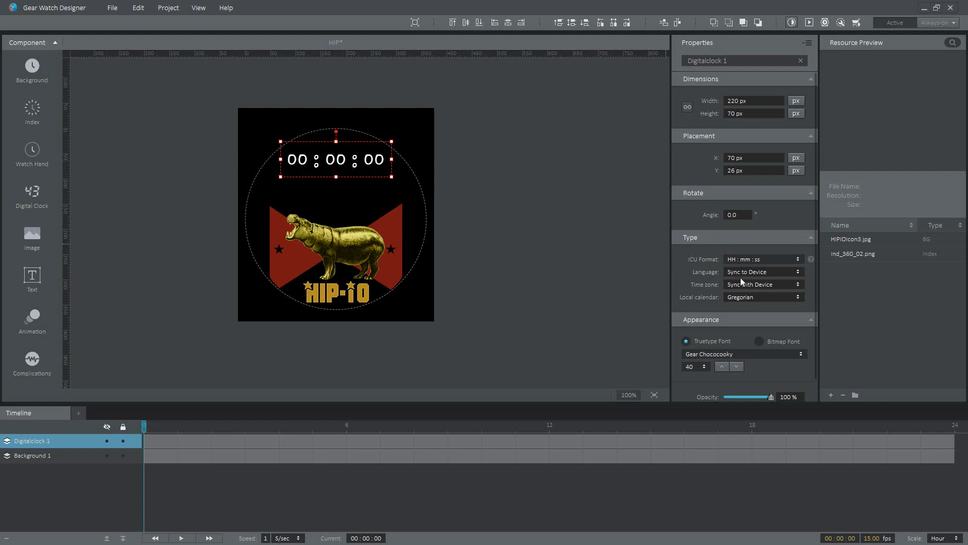
click(732, 354)
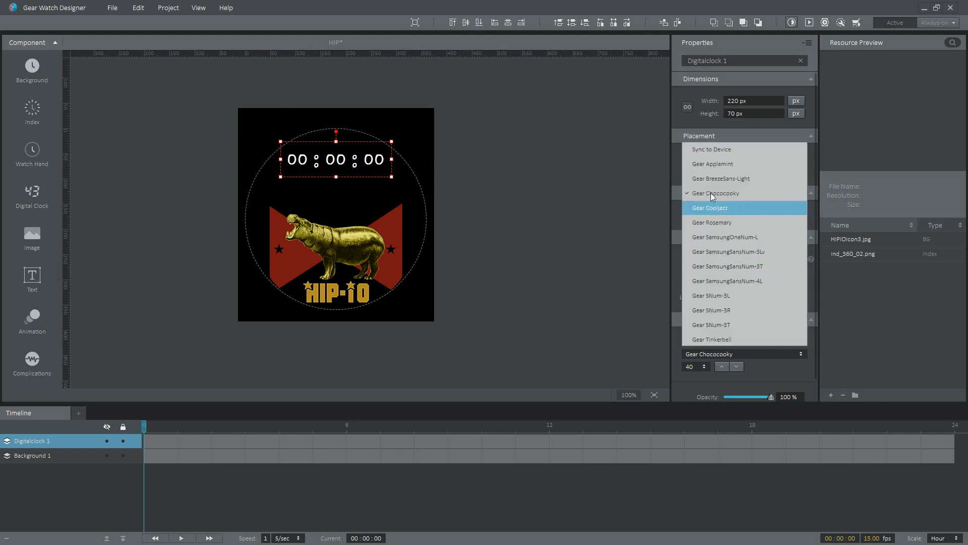
click(712, 164)
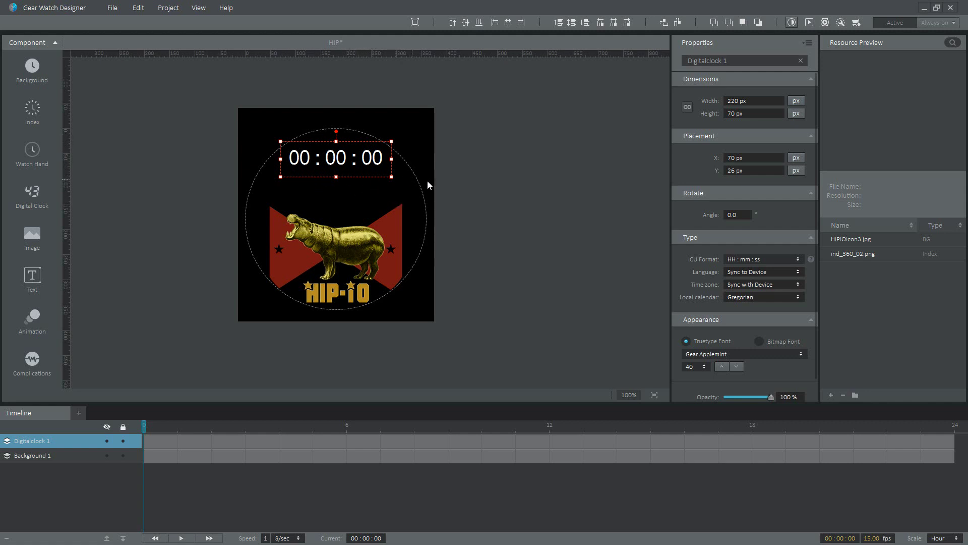
Set Digitalclock 1's ICU format to "h : mm a" so it shows 12 : 00 AM
click(775, 259)
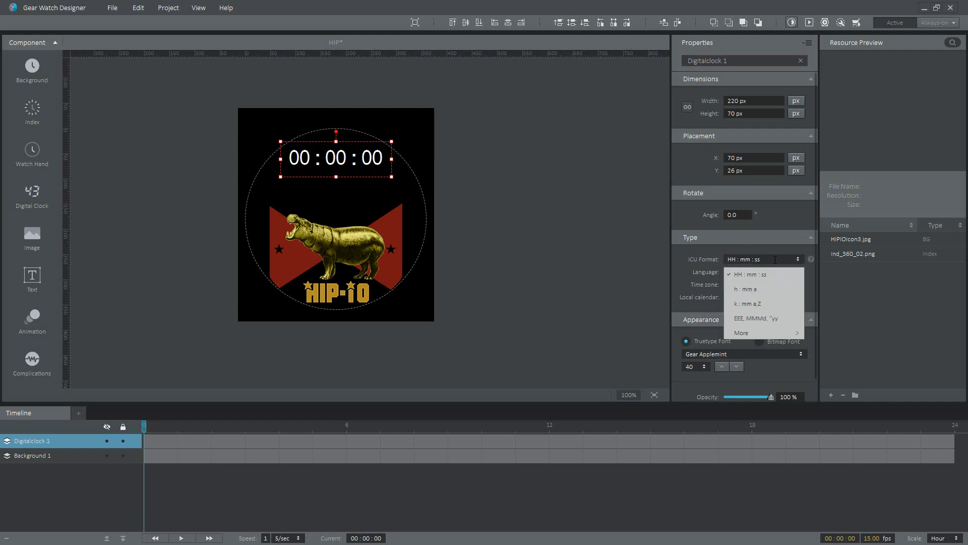
click(753, 291)
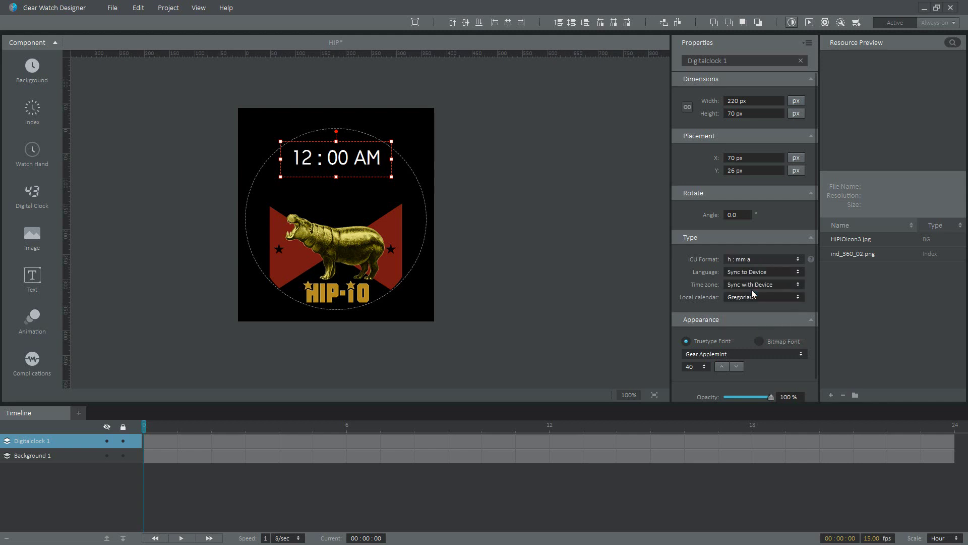
click(356, 189)
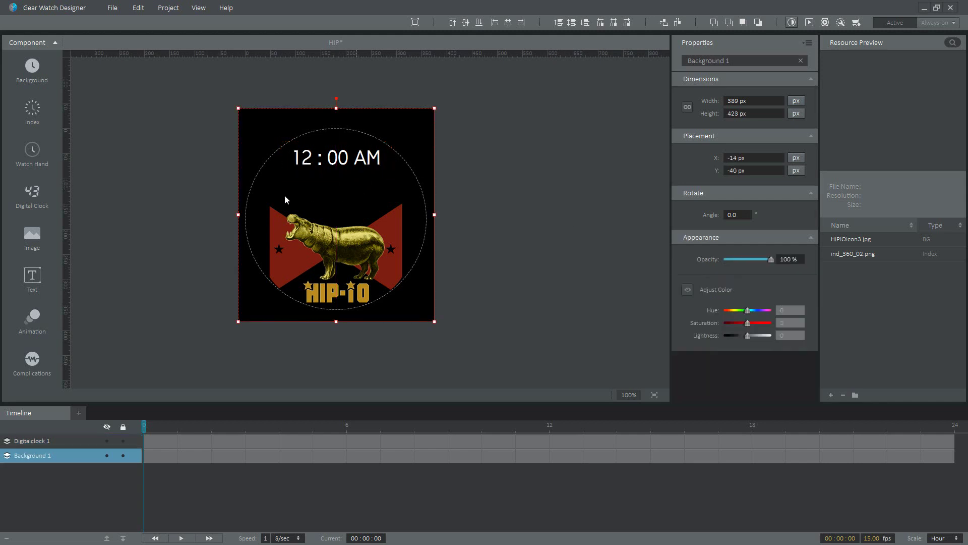
click(37, 239)
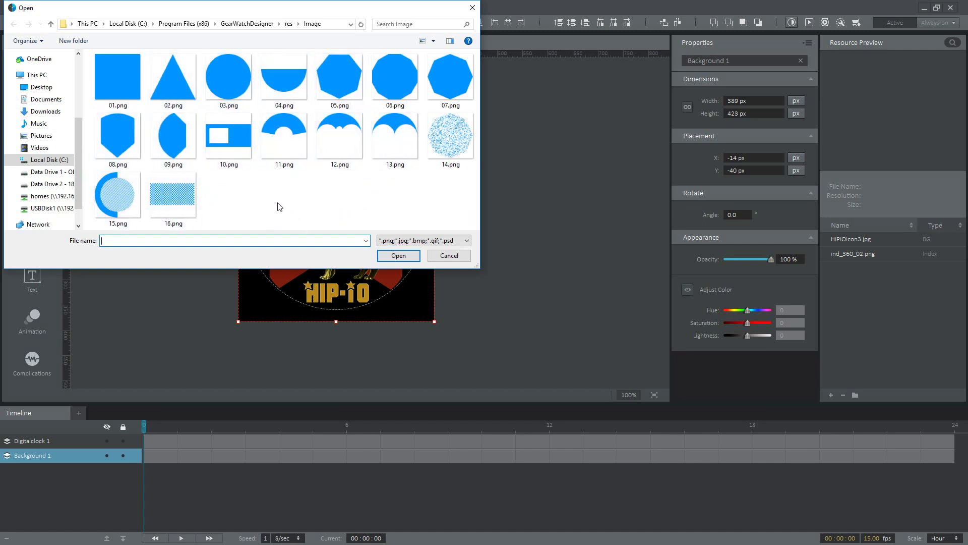
click(441, 257)
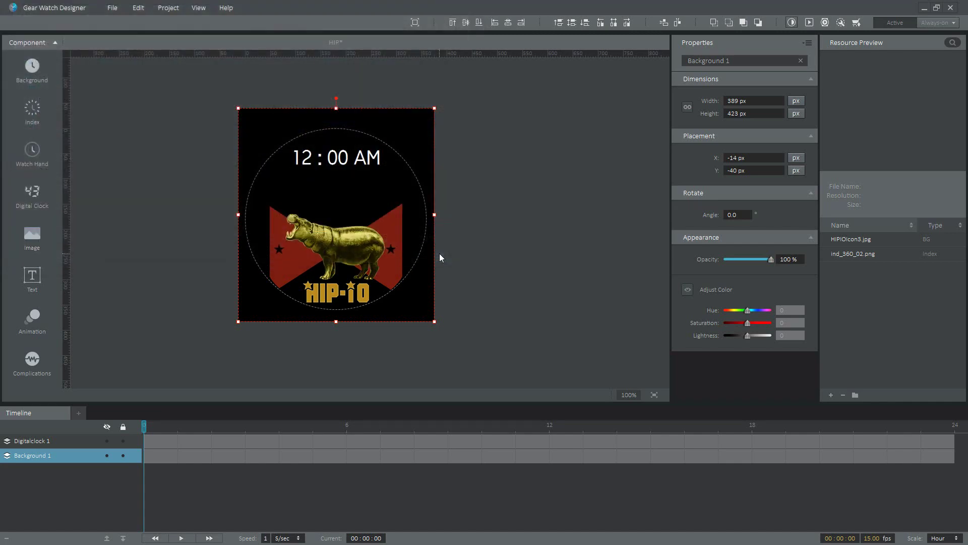
click(31, 278)
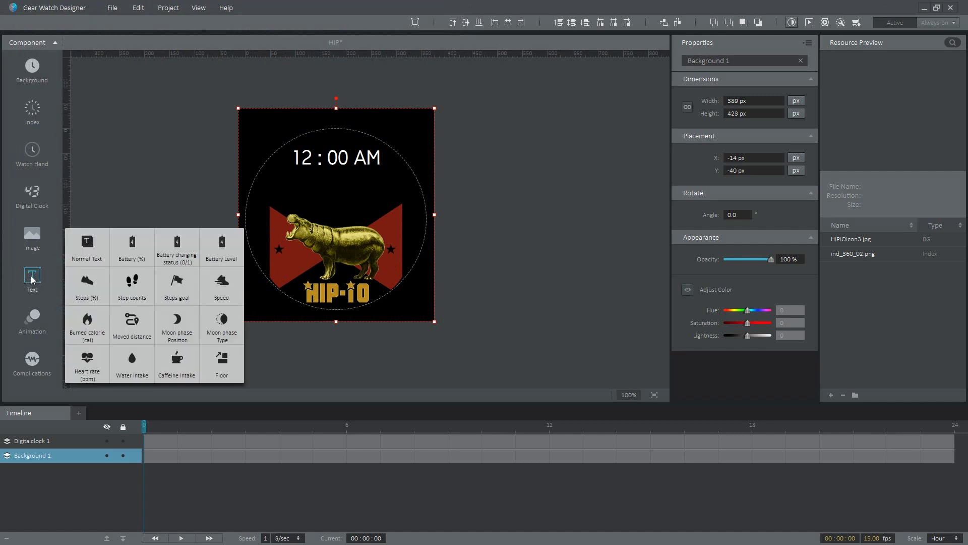
click(135, 241)
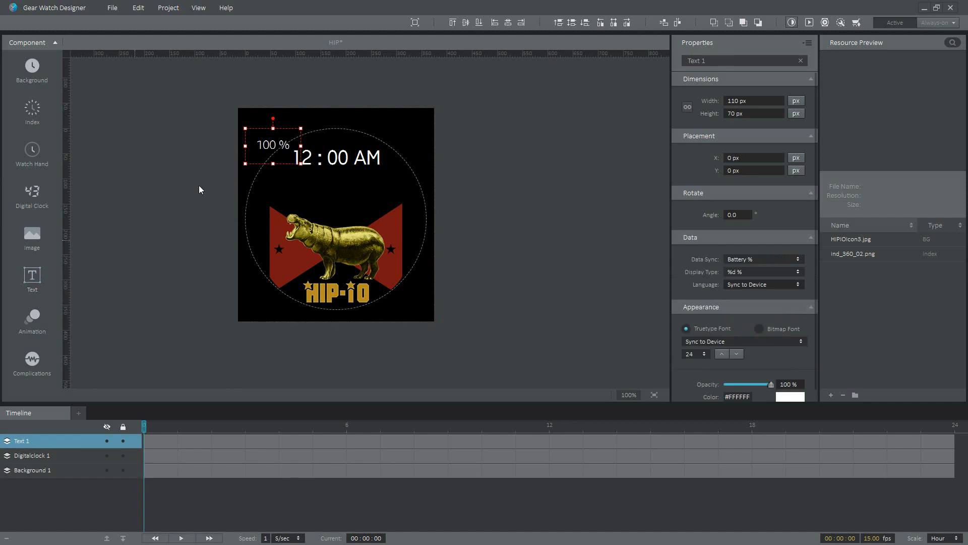
drag(259, 149, 288, 188)
key(Delete)
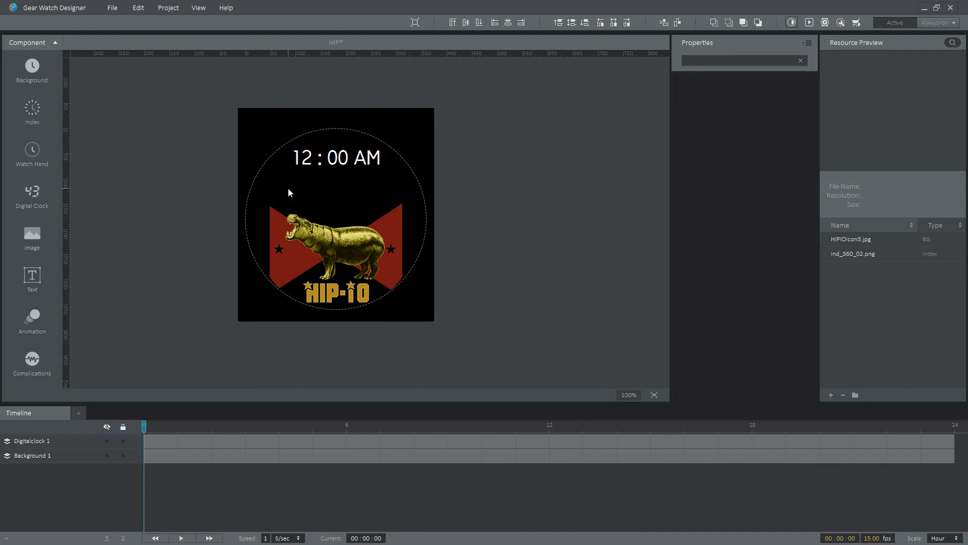
click(44, 277)
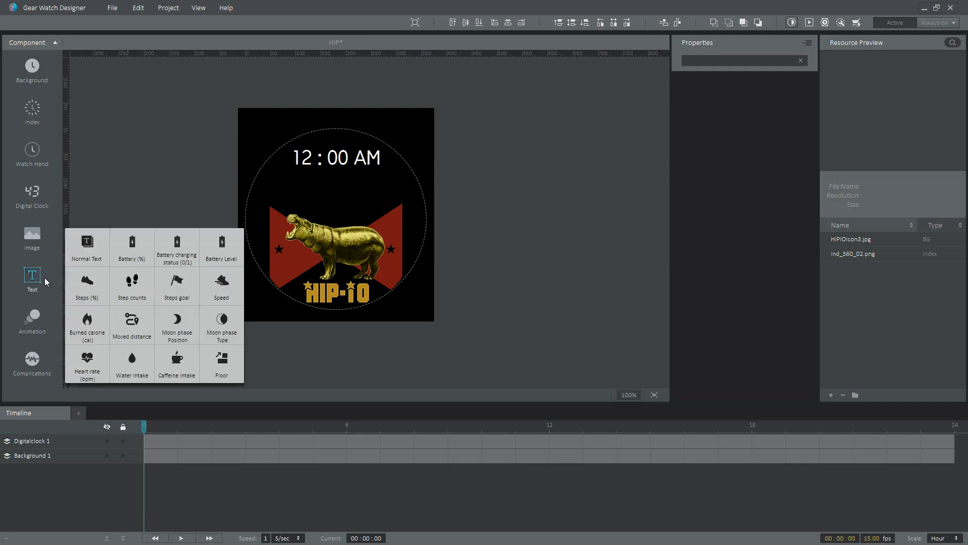
click(217, 361)
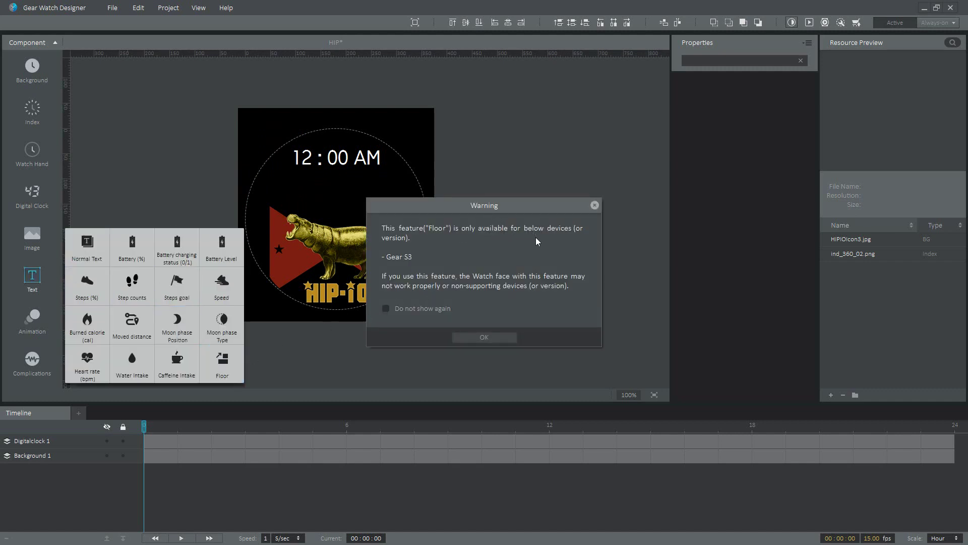
click(486, 336)
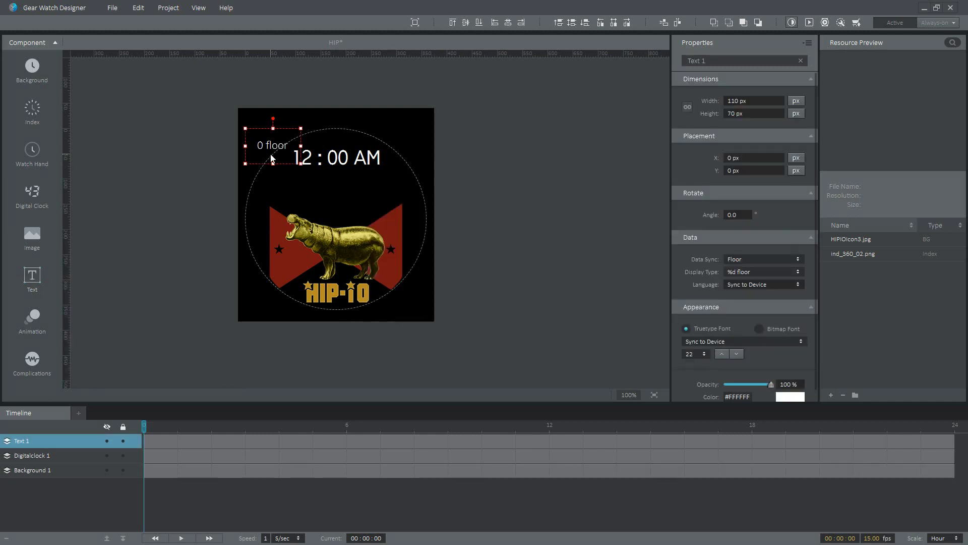
drag(271, 154, 308, 189)
key(Delete)
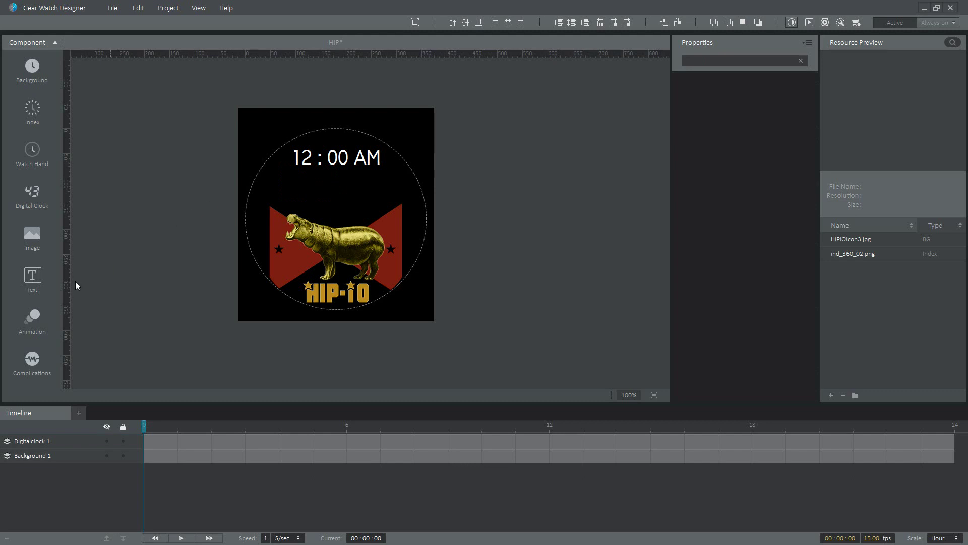
click(33, 323)
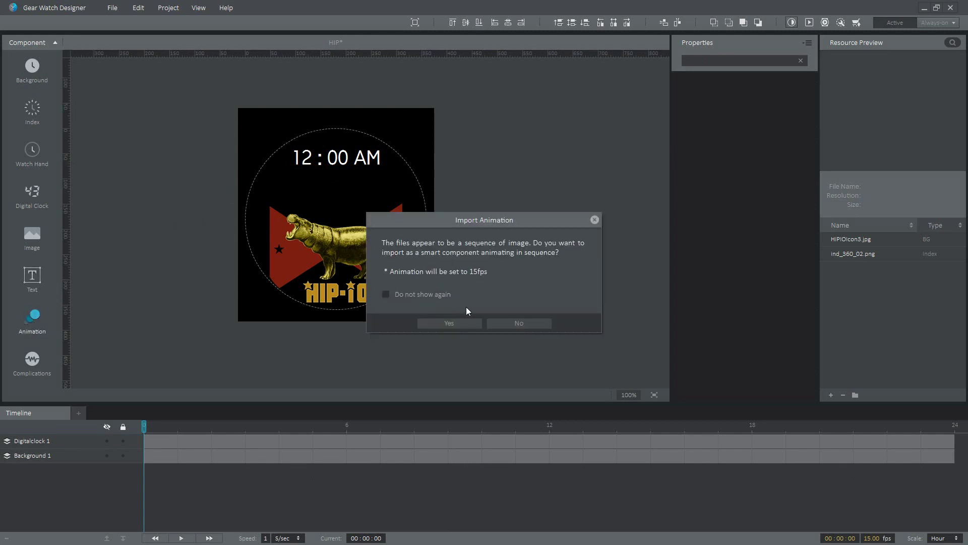
click(453, 323)
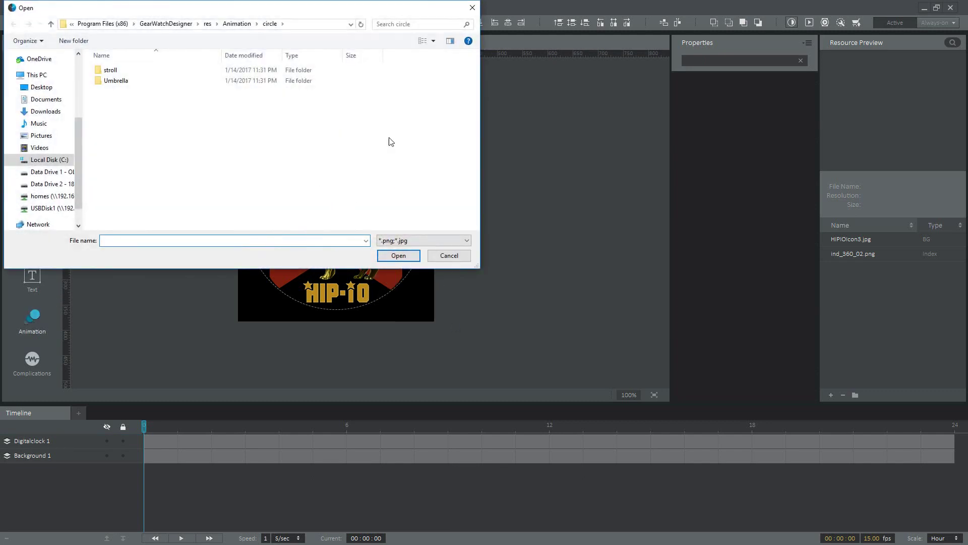
click(455, 259)
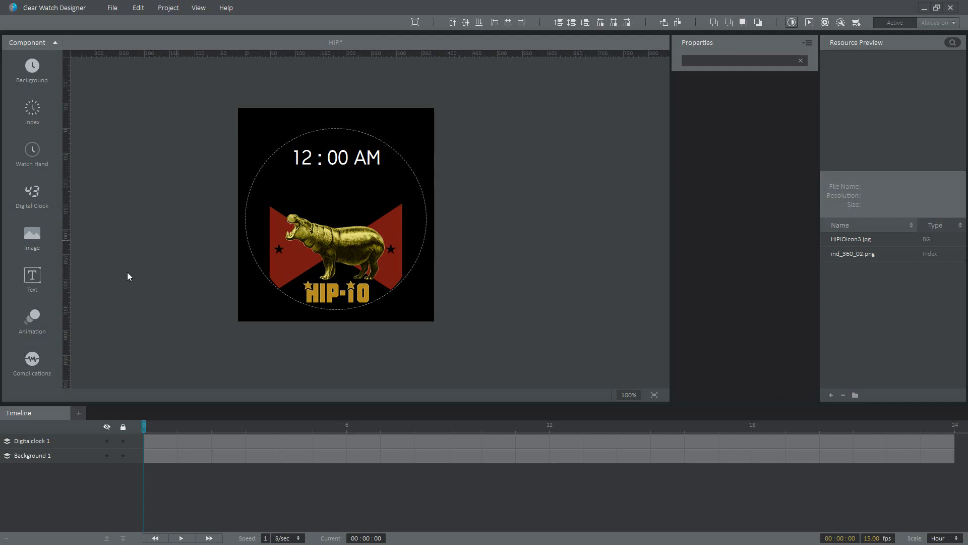
Browse the Complications Time and Battery submenus to preview the Battery Digital gauge
click(31, 360)
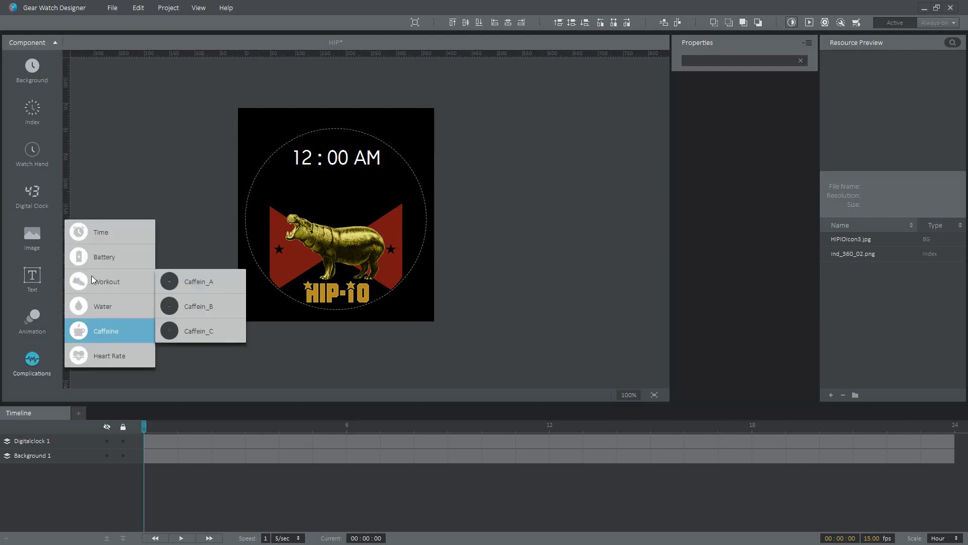
mouse_move(108, 232)
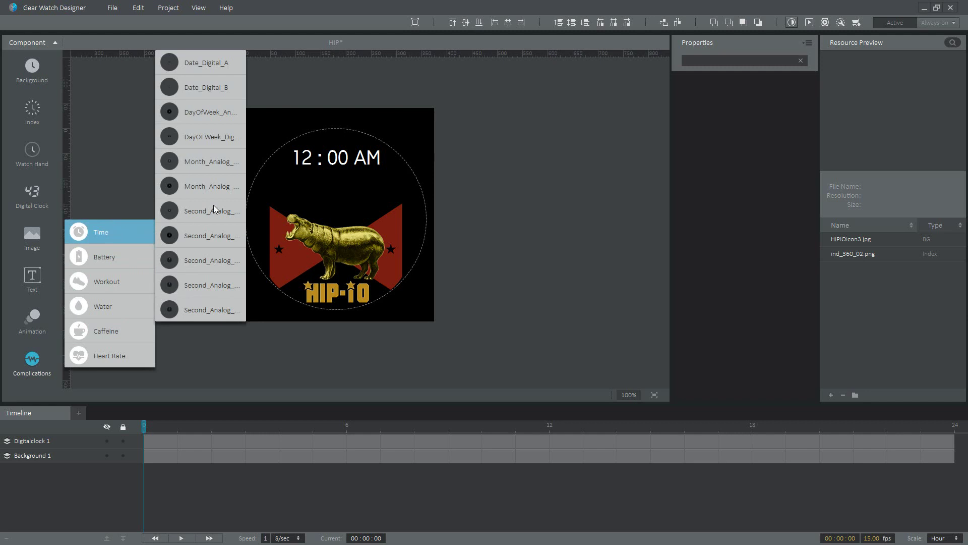
mouse_move(214, 205)
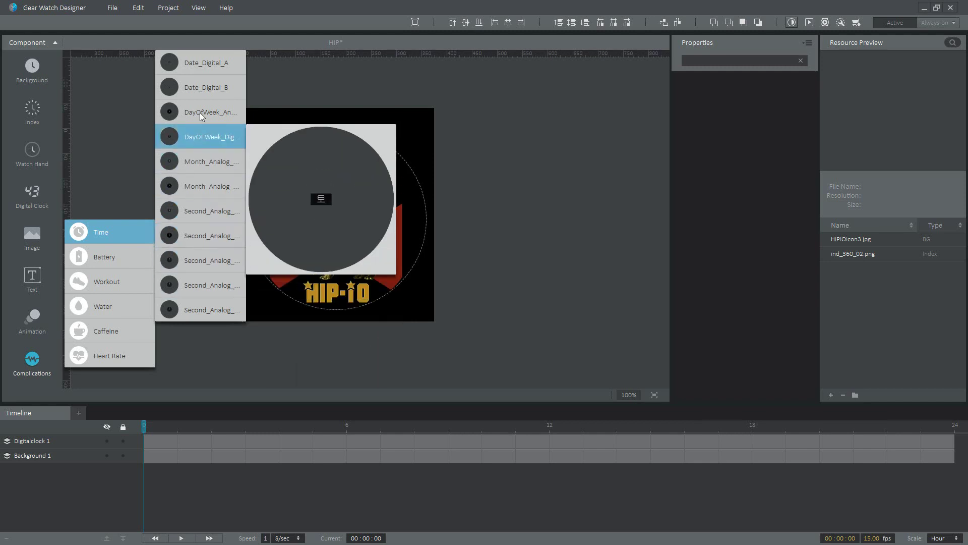
mouse_move(201, 115)
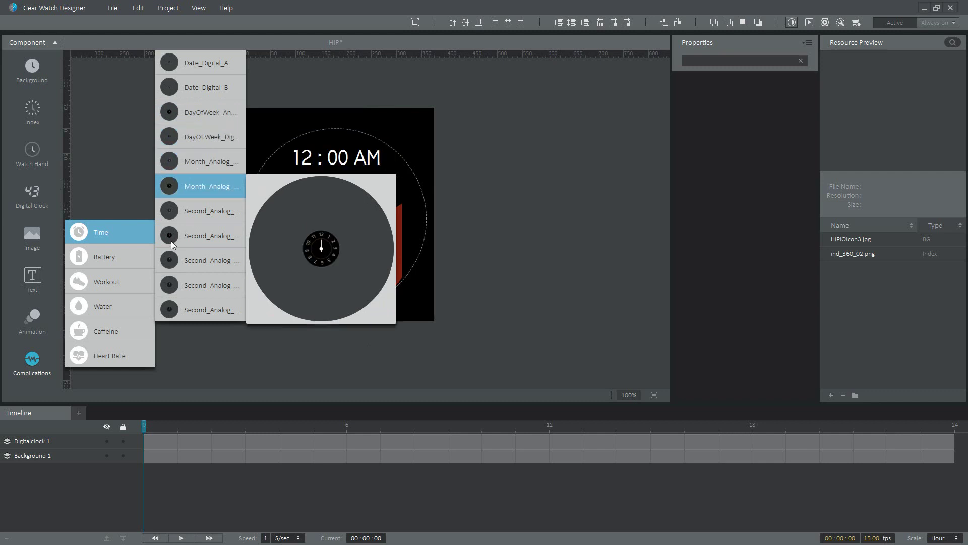
mouse_move(111, 256)
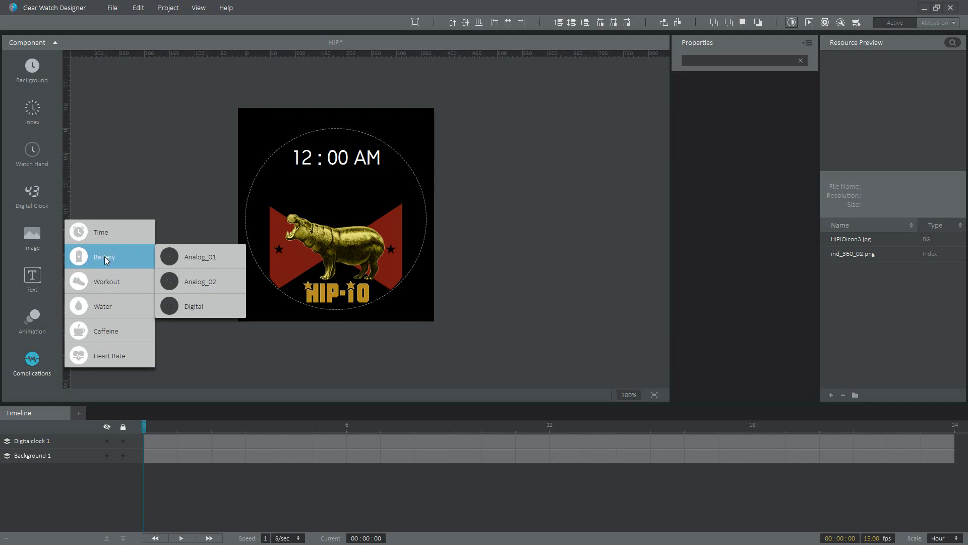
mouse_move(194, 254)
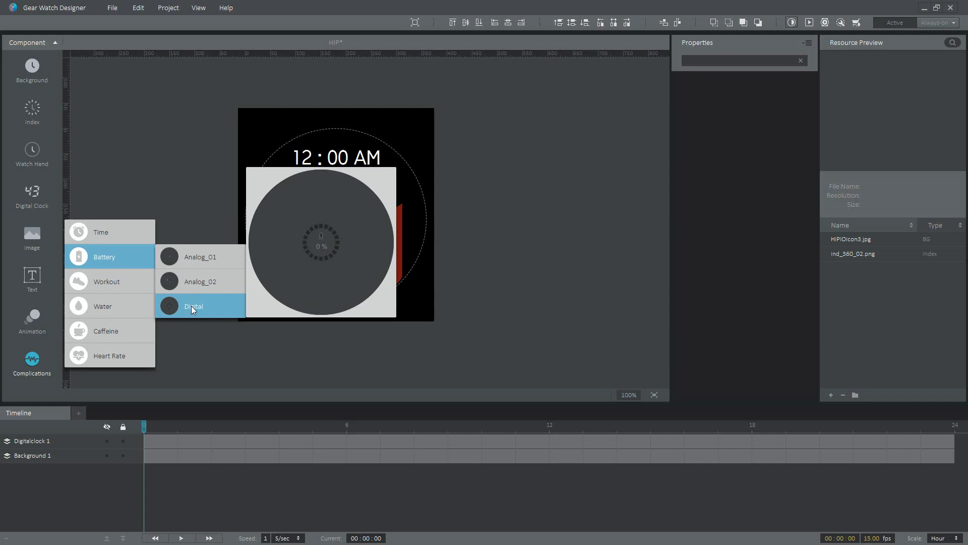
Place the Battery Digital complication below the clock's left end and shrink it small
drag(192, 306, 278, 179)
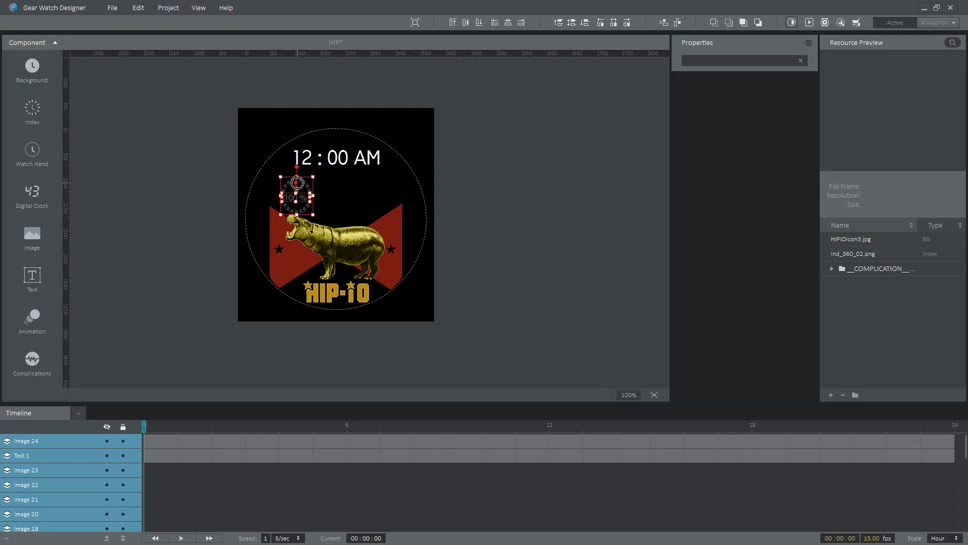
key(ctrl+z)
drag(267, 168, 280, 175)
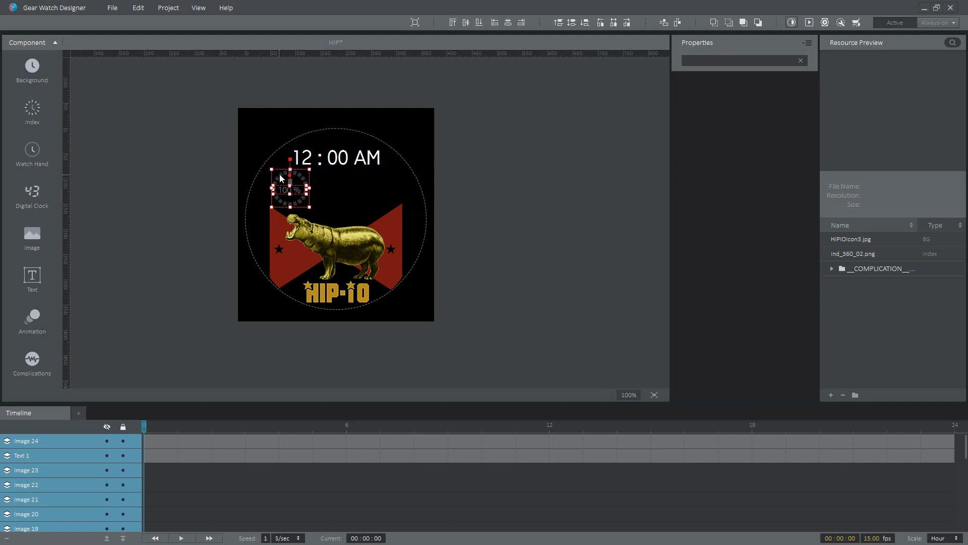
Add the Workout Steps_Digital complication just under the clock, beside the battery gauge
click(35, 359)
click(111, 290)
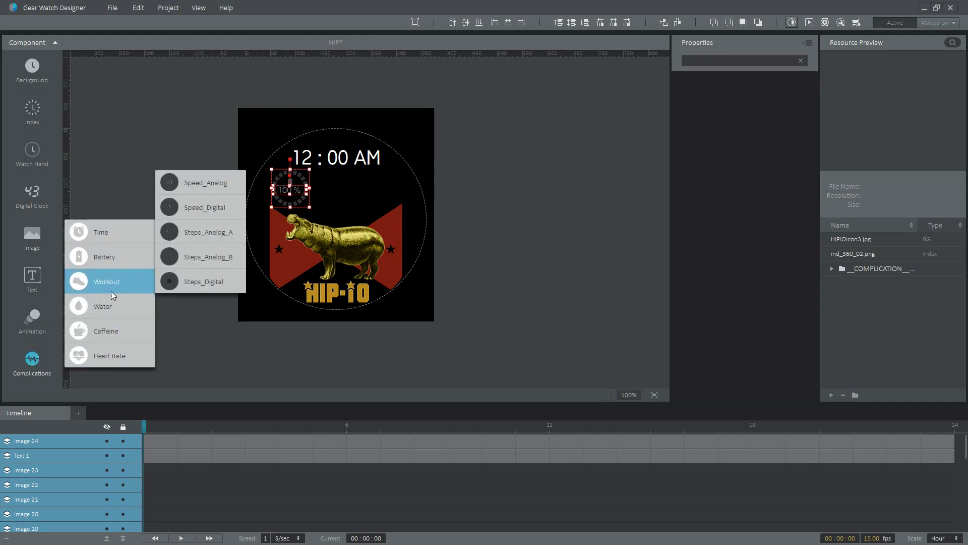
mouse_move(192, 277)
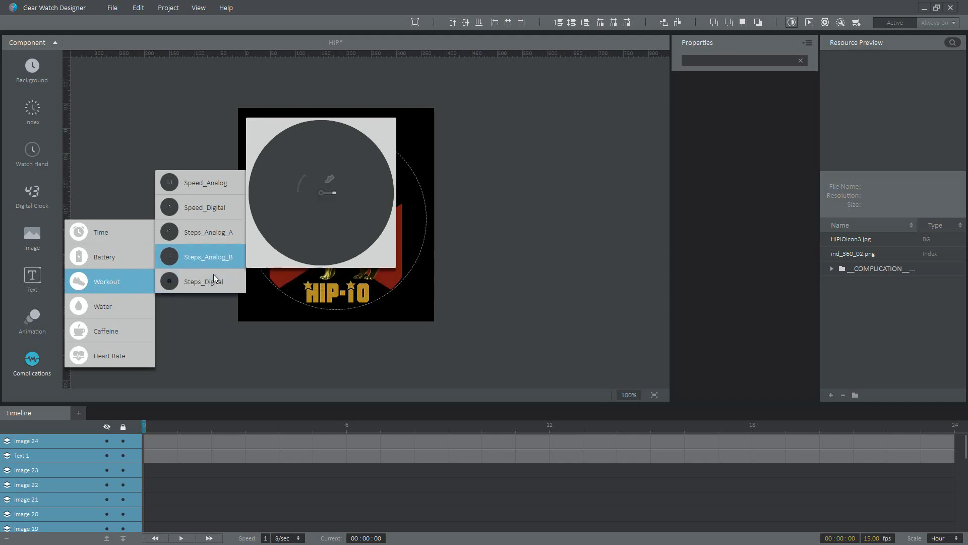
click(213, 274)
drag(344, 204, 345, 178)
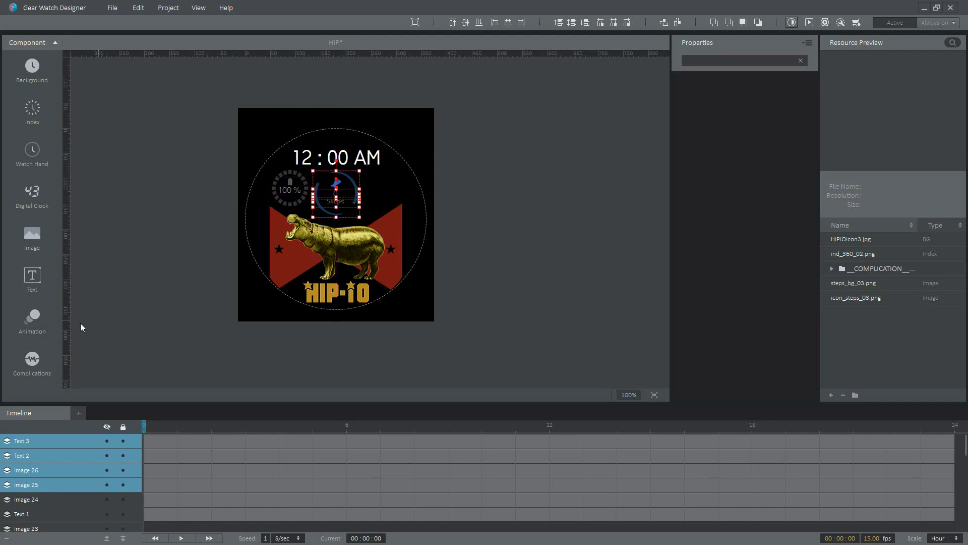
click(31, 358)
mouse_move(93, 293)
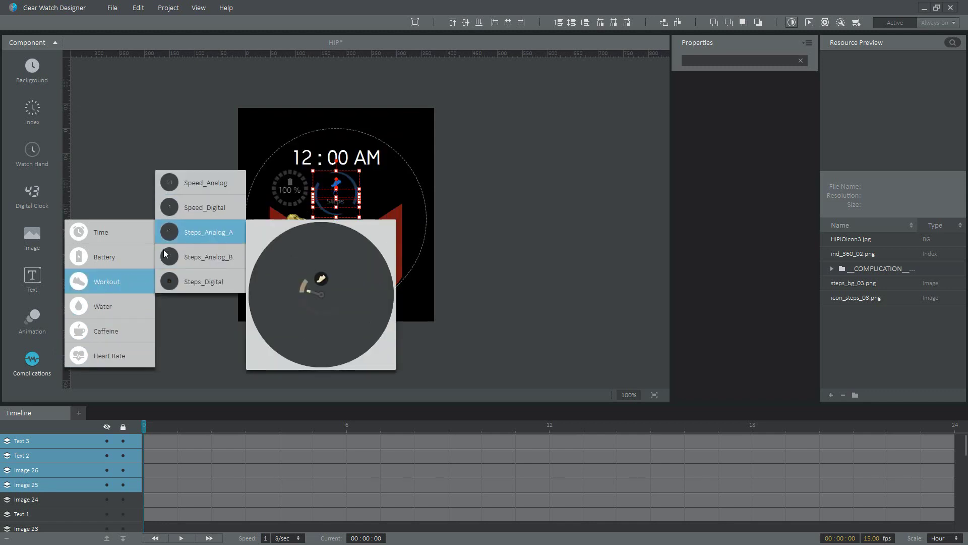
Add the Heart_02 heart rate complication (0 bpm) to the right of the steps gauge
mouse_move(108, 355)
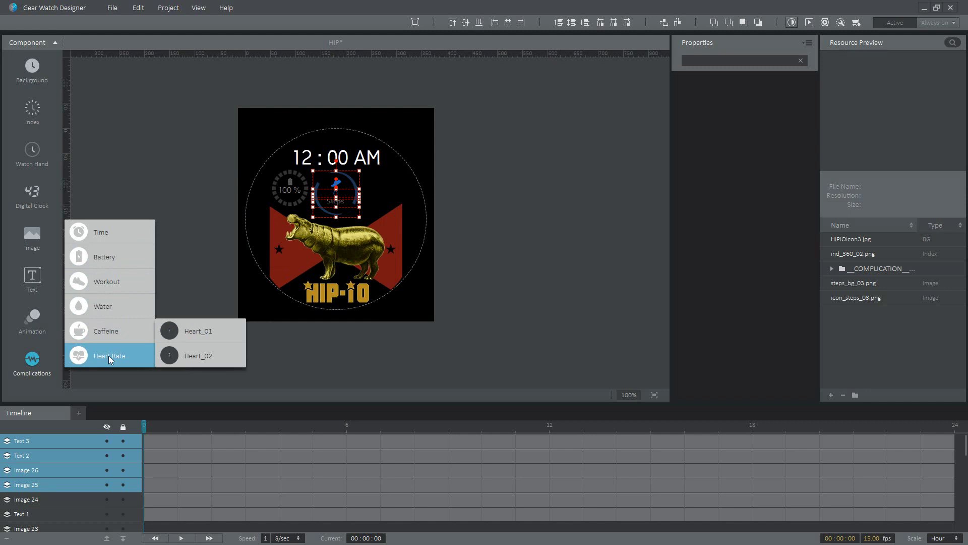
click(190, 356)
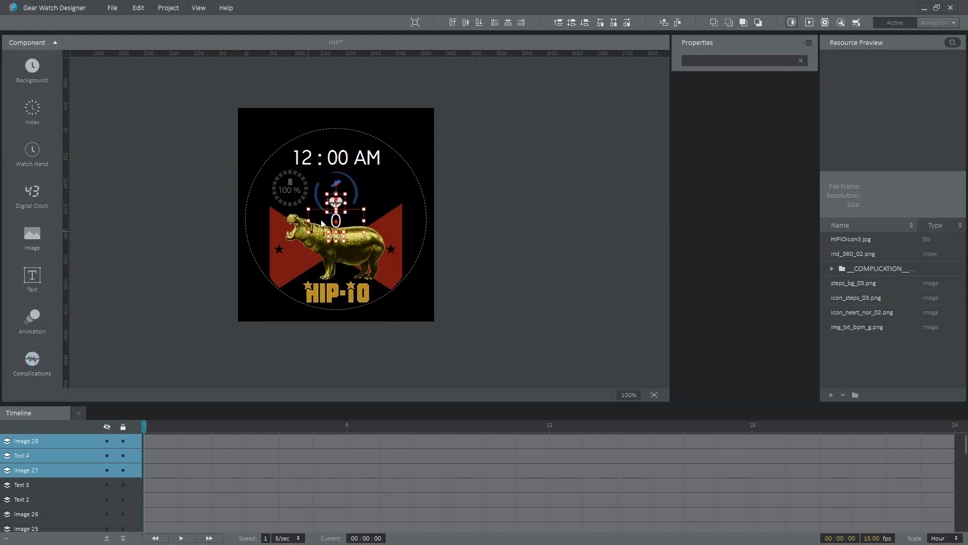
drag(355, 223, 363, 189)
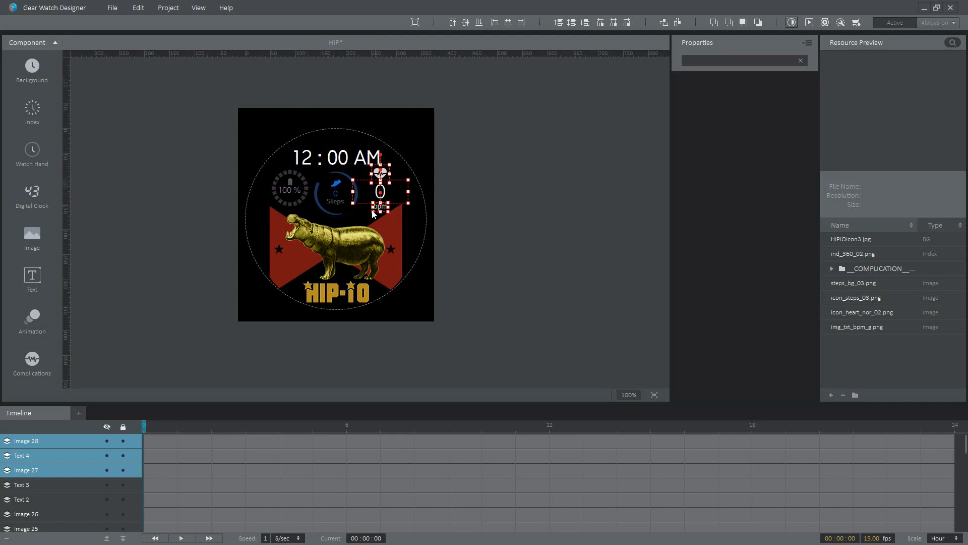
click(371, 123)
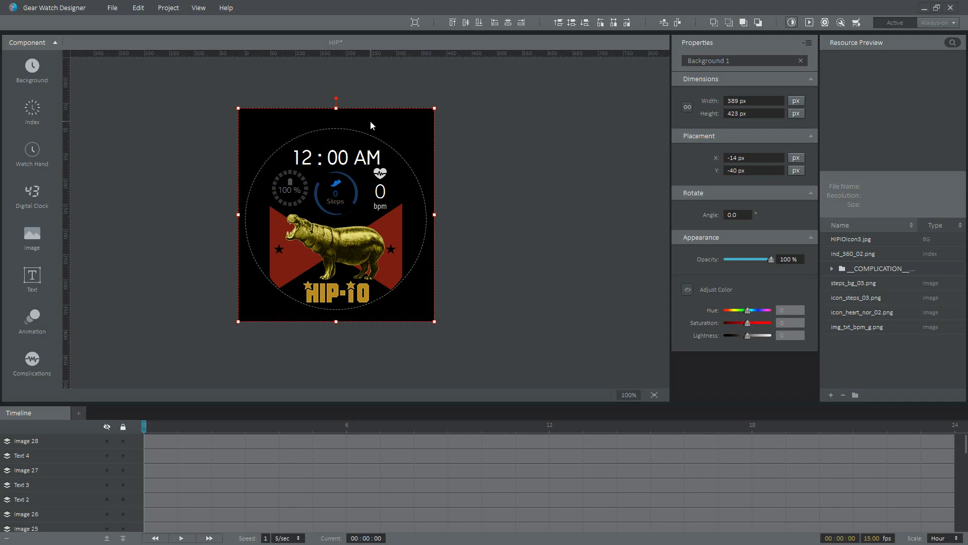
Clear the Background 1 selection by clicking empty canvas beside the HIP-IO face
click(389, 89)
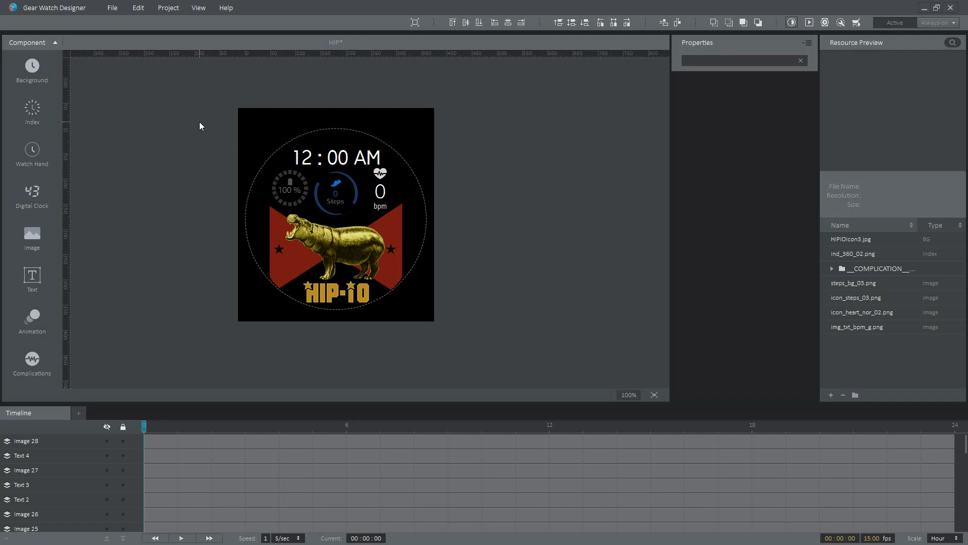
Start a new author certificate signing request from Project > Author Certificate
click(168, 10)
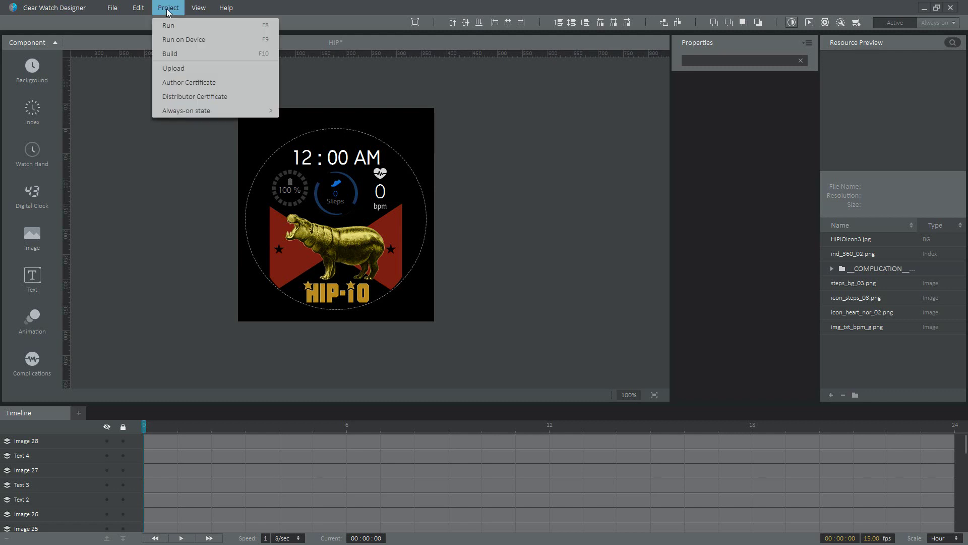
click(179, 82)
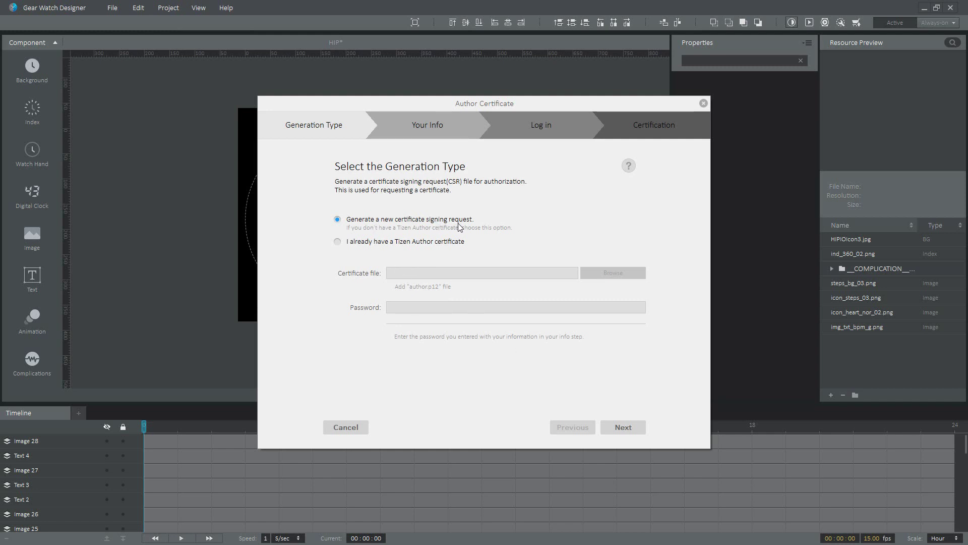
click(620, 419)
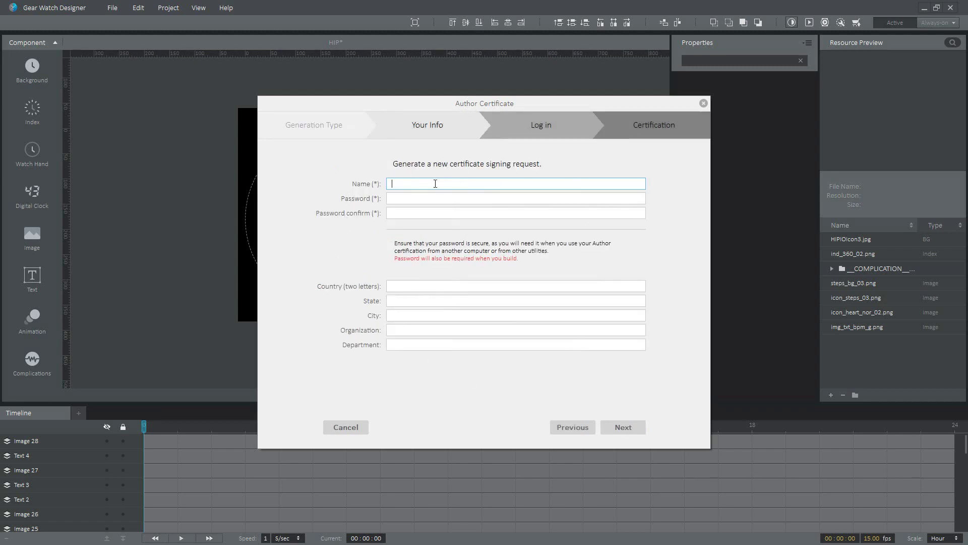
Enter the name TEST and the certificate password twice, generate the request, and close the wizard
text(TEST)
key(Tab)
text(1234)
key(Tab)
text(1234)
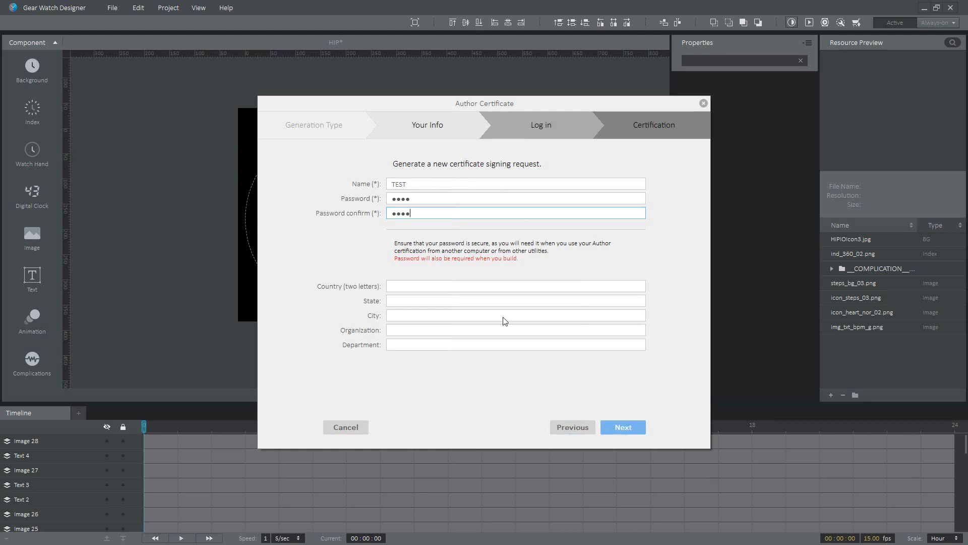
click(608, 425)
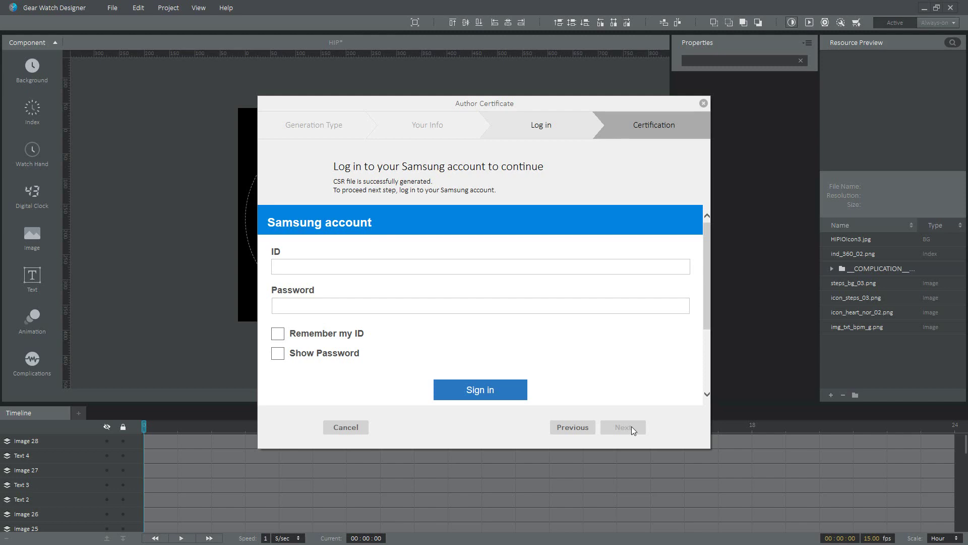
key(Escape)
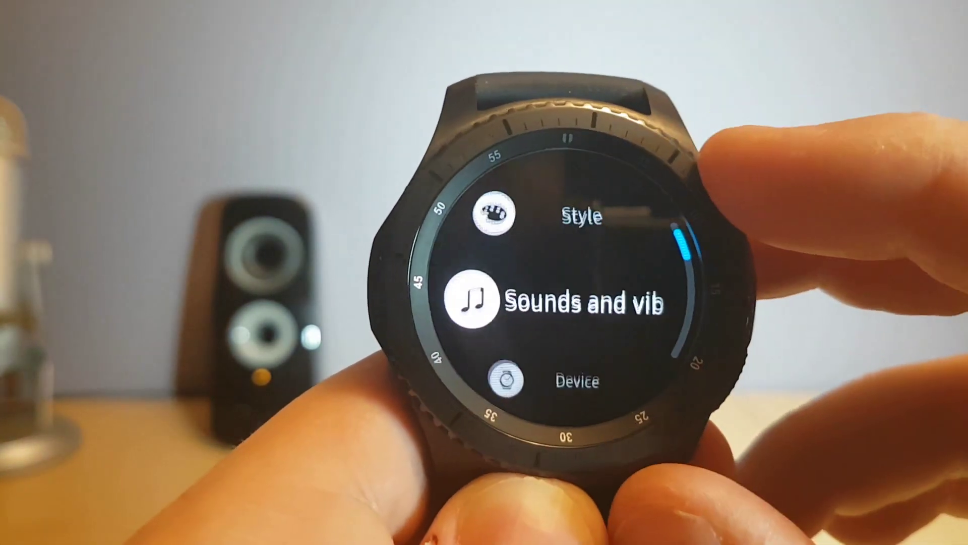
On the Gear S3, switch Debugging on under Settings > Gear info and confirm with the check mark
scroll(570, 302, down, 4)
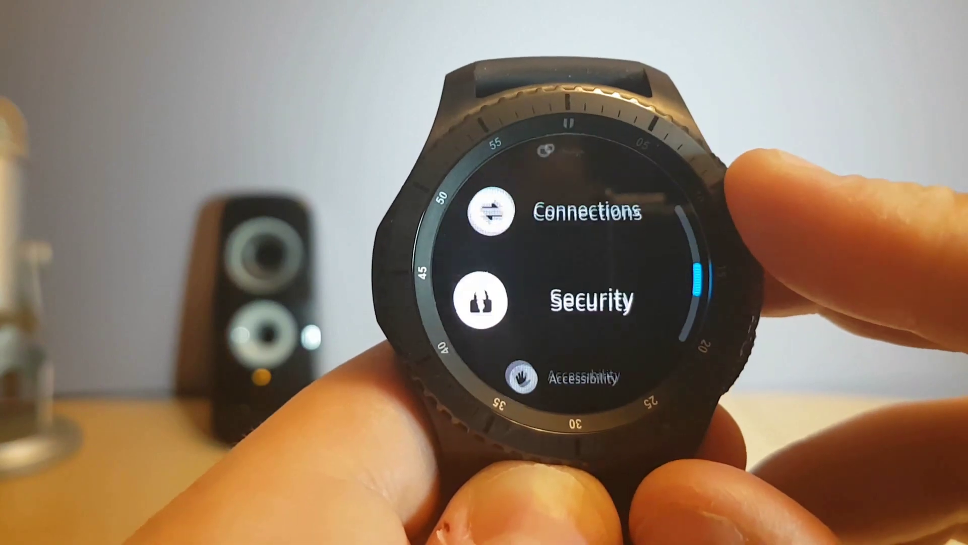
scroll(570, 302, down, 2)
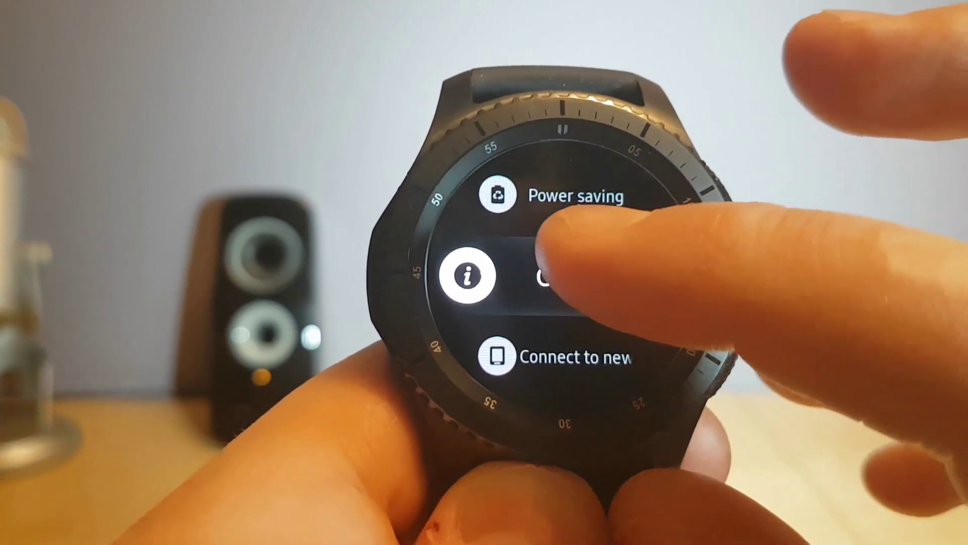
click(550, 268)
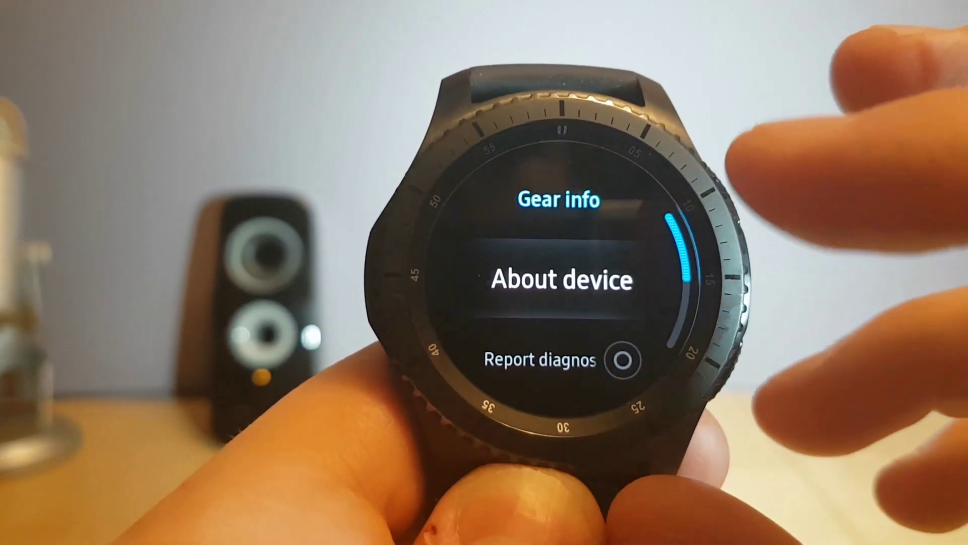
scroll(555, 273, down, 1)
scroll(555, 272, down, 1)
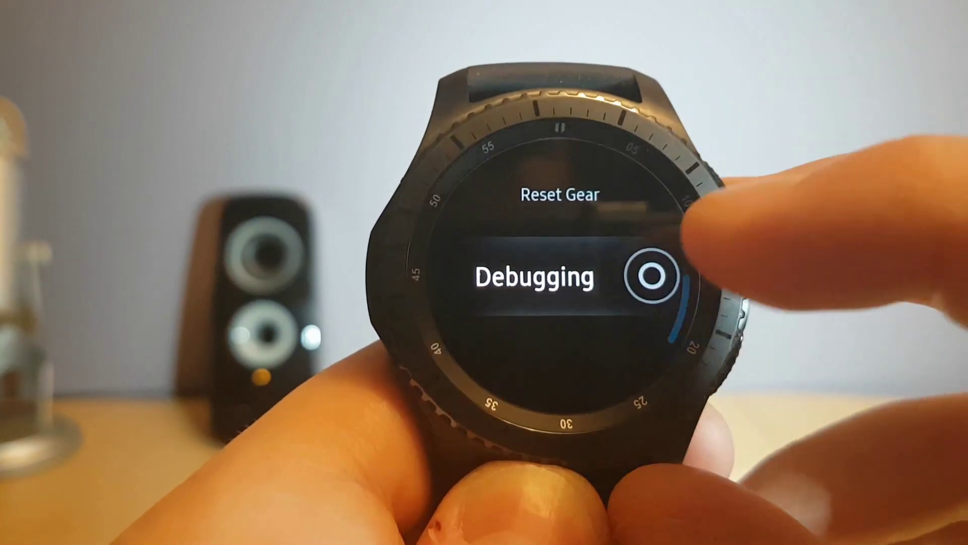
click(605, 272)
scroll(560, 303, down, 2)
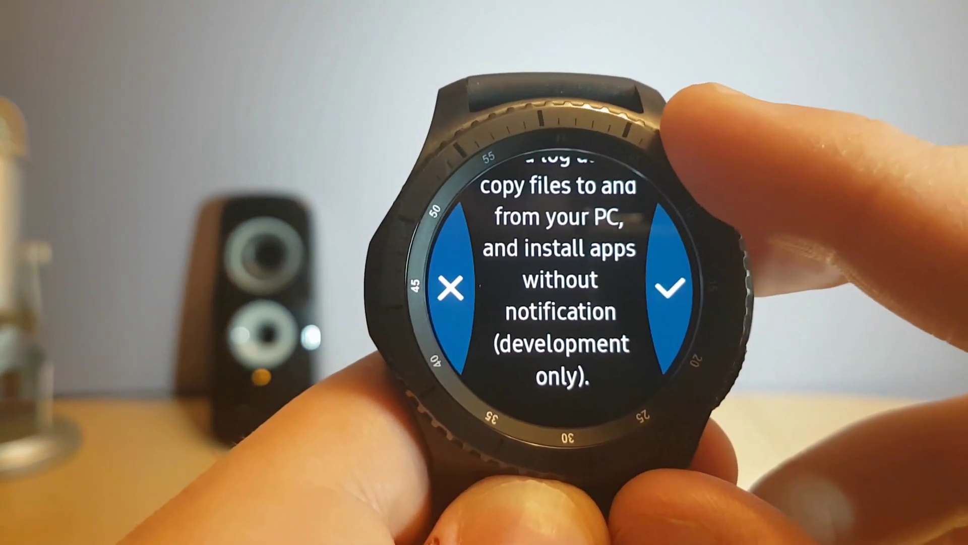
scroll(560, 303, up, 2)
click(659, 273)
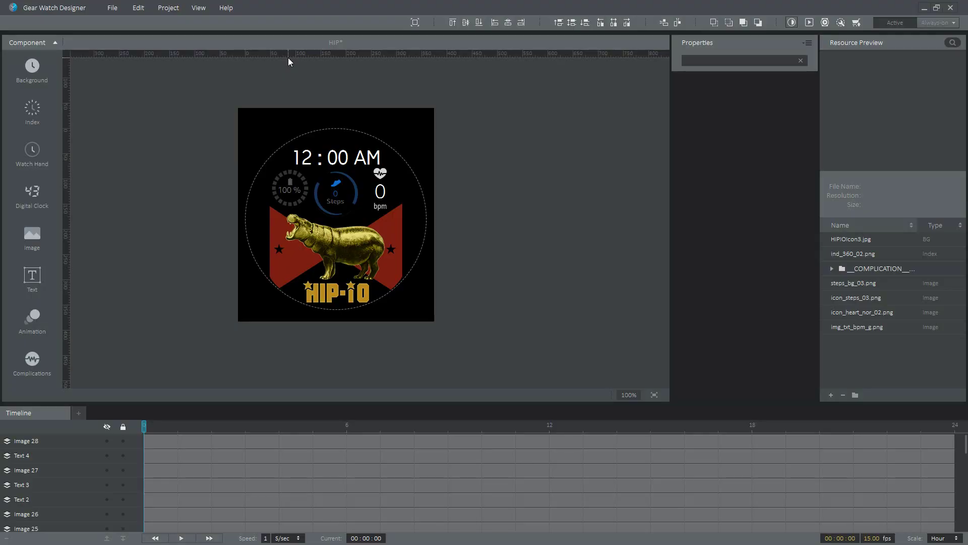
Scan for connected watches, dismiss the battery-drain warning, and select Gear S3 (89D7)
click(825, 24)
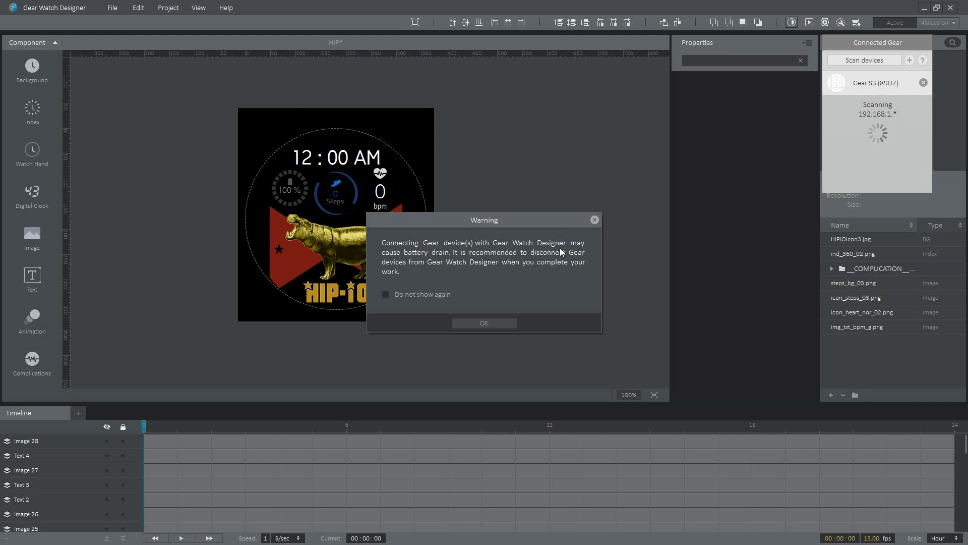
click(494, 320)
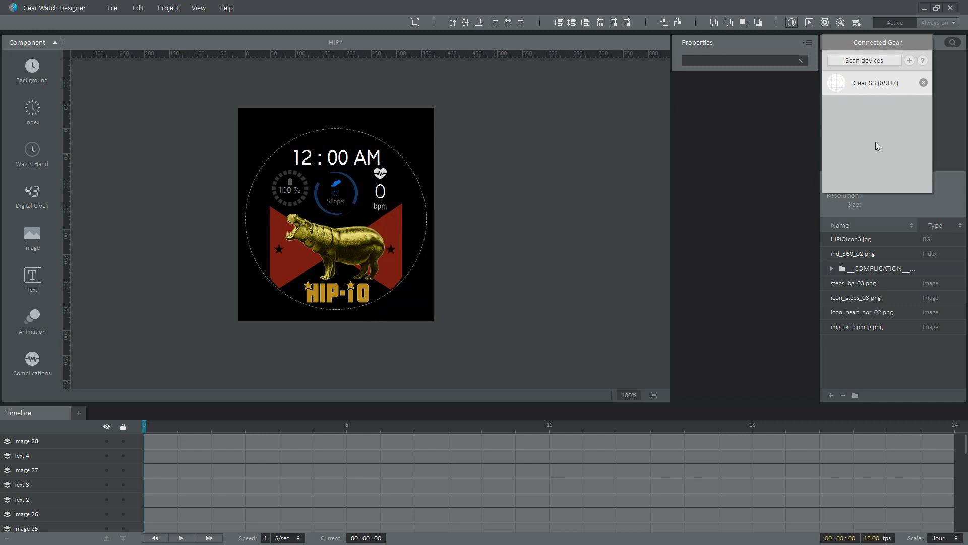
click(878, 84)
Open Project > Distributor Certificate, then dismiss the Distribute Certificate sign-in dialog without signing in
click(138, 8)
mouse_move(168, 8)
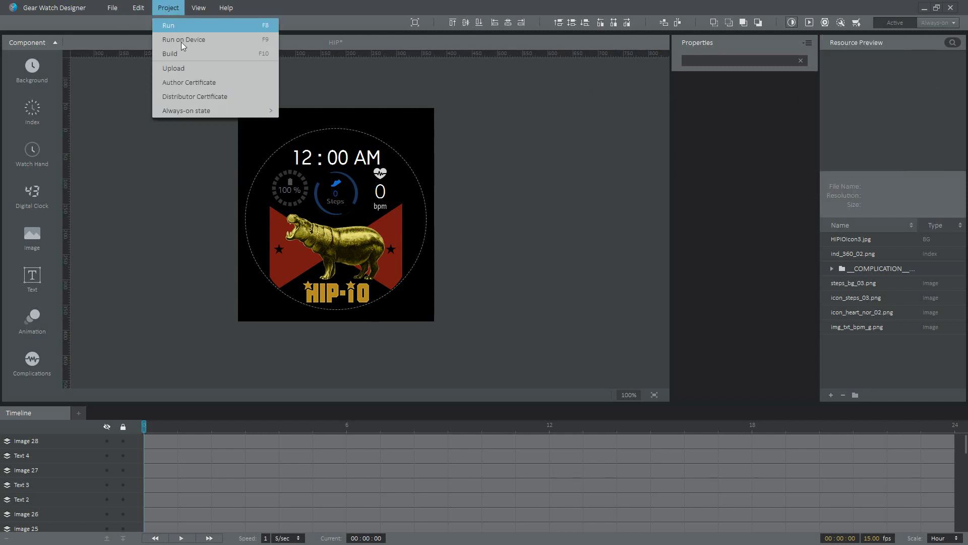
click(178, 97)
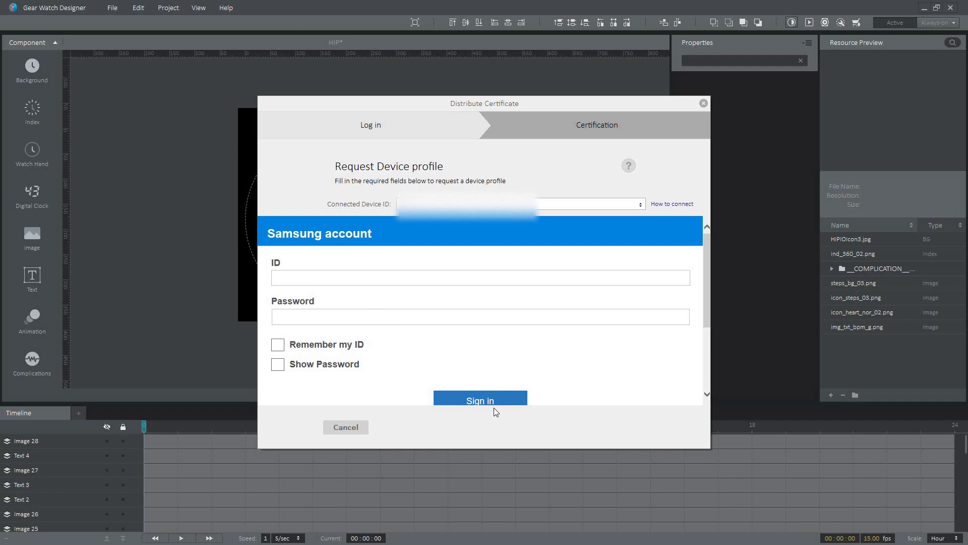
key(Escape)
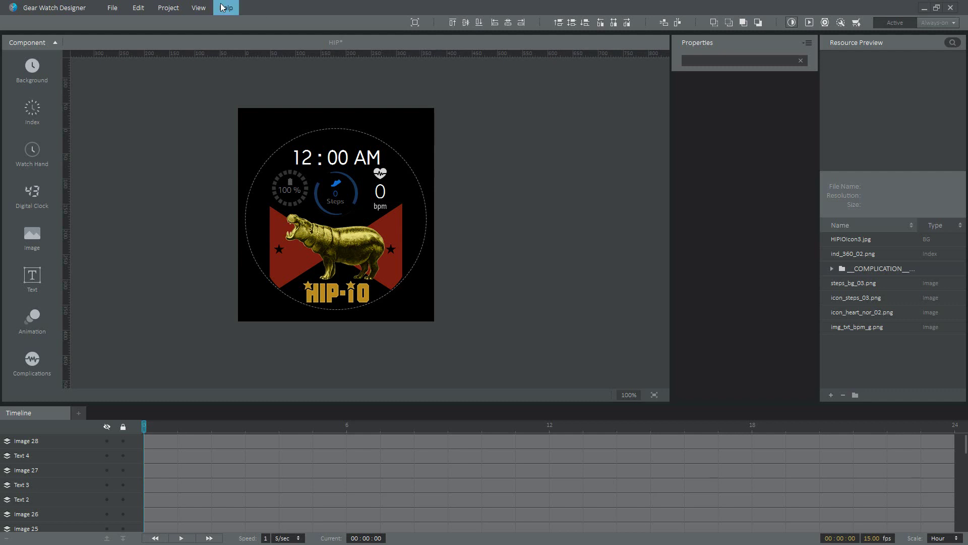
Build the project, accepting the always-on and low-bit notices to create the ambient face
click(169, 8)
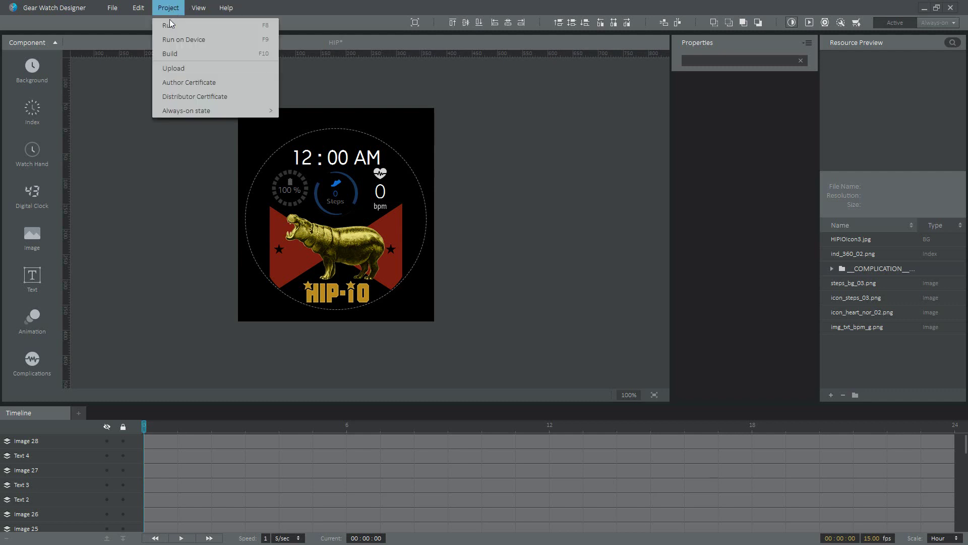
click(170, 54)
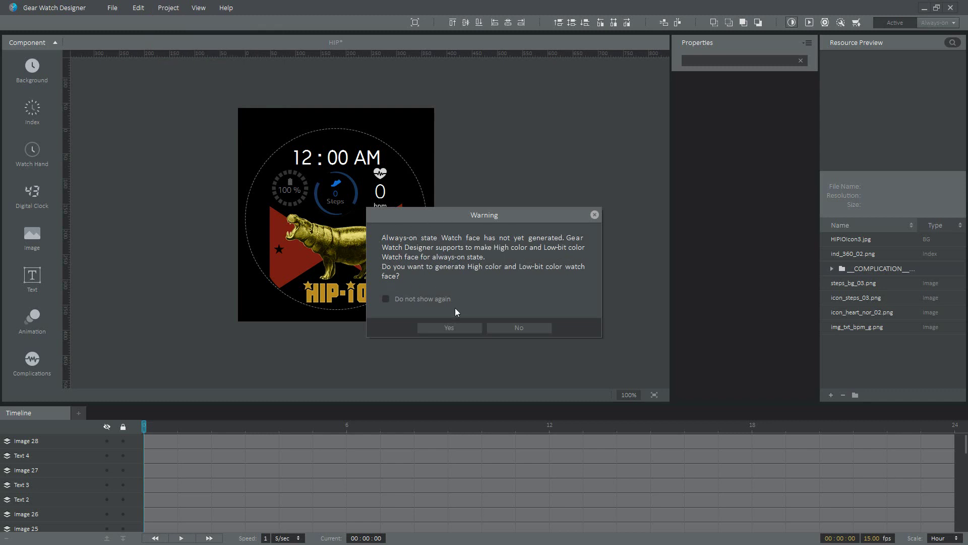
click(441, 328)
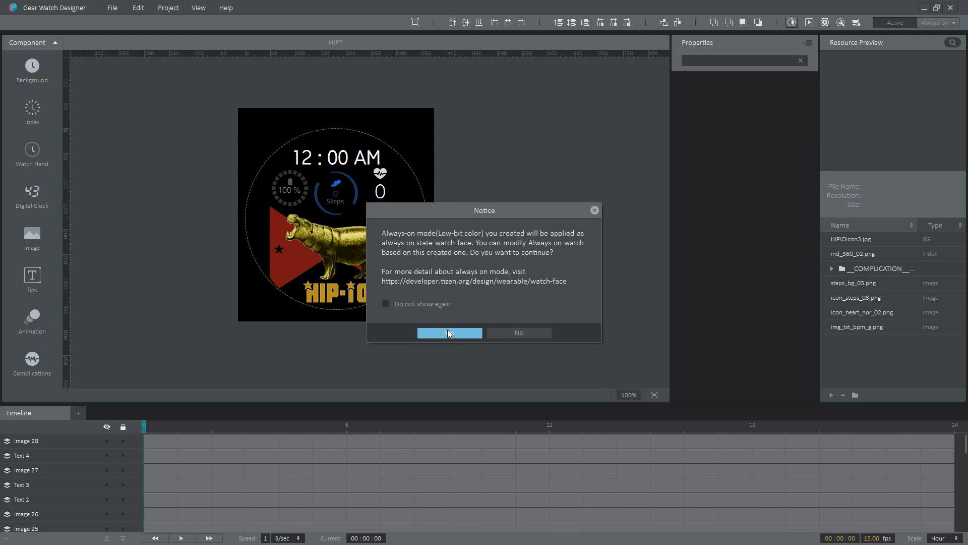
click(449, 333)
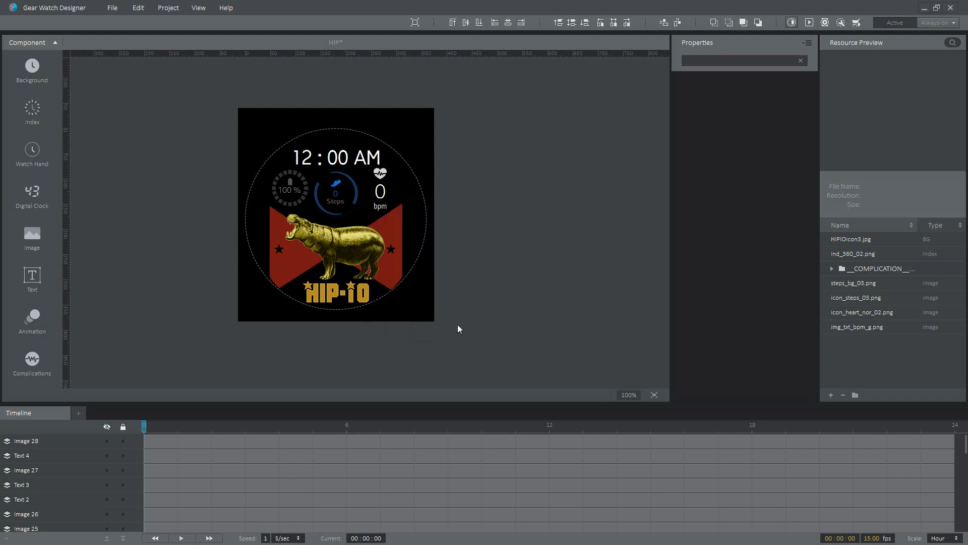
click(454, 334)
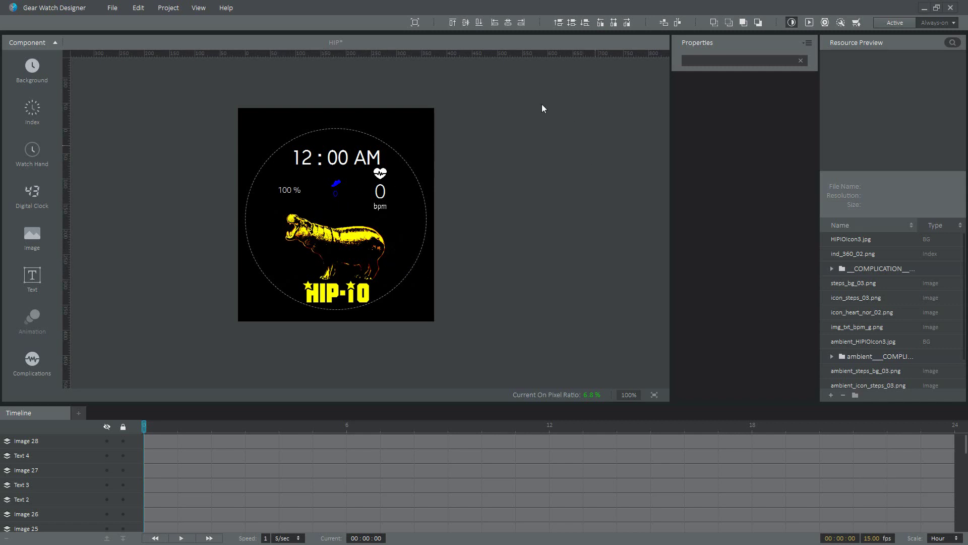
Run the face on Gear S3 (89D7), saving the project and agreeing to build the tpk
click(825, 22)
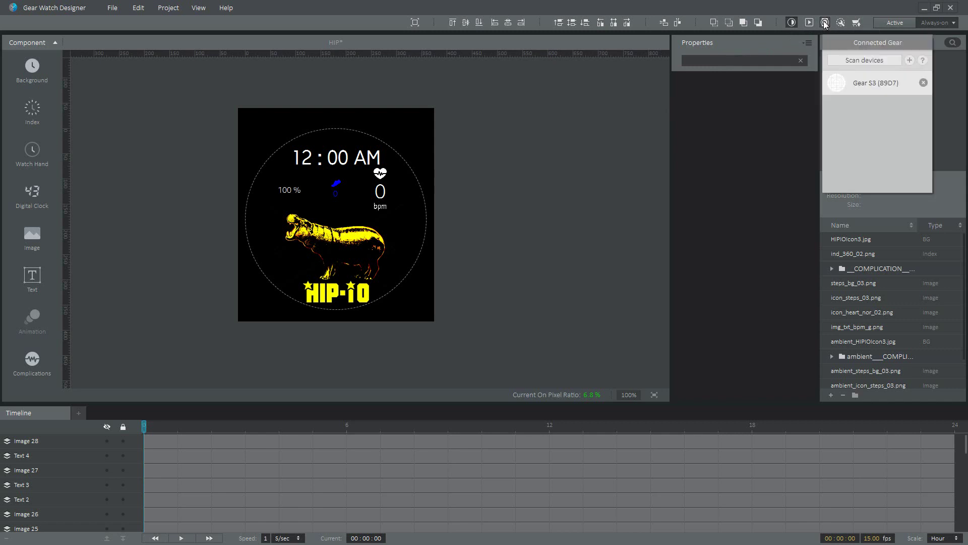
double_click(865, 84)
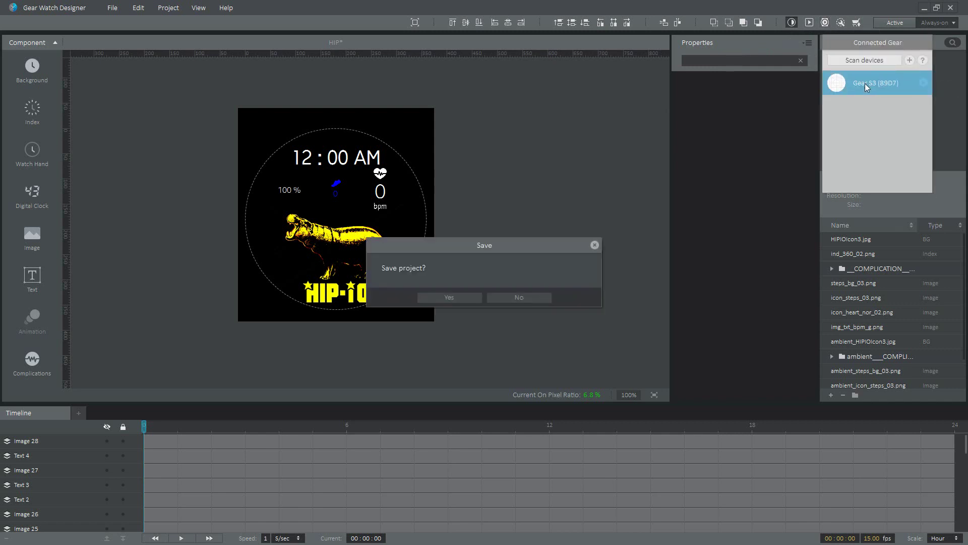
click(444, 299)
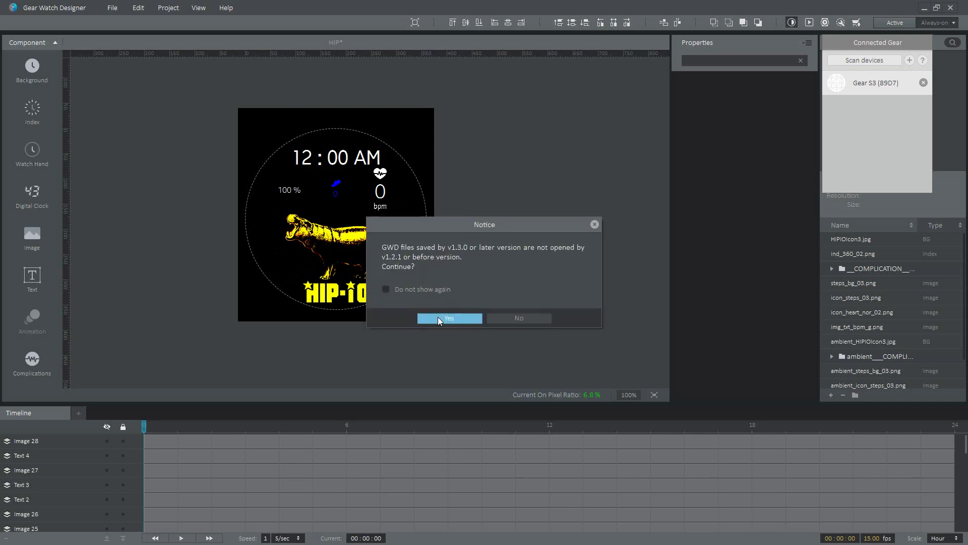
click(444, 317)
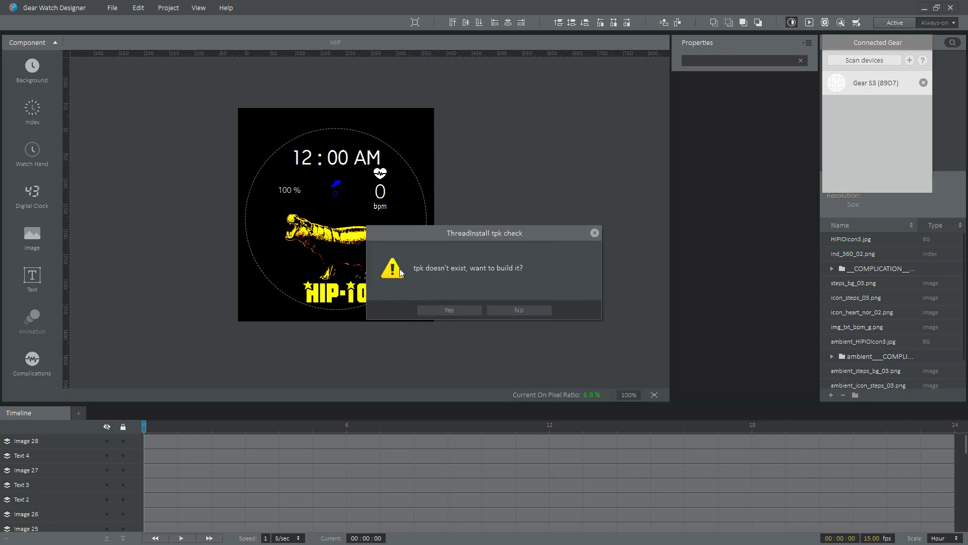
click(448, 312)
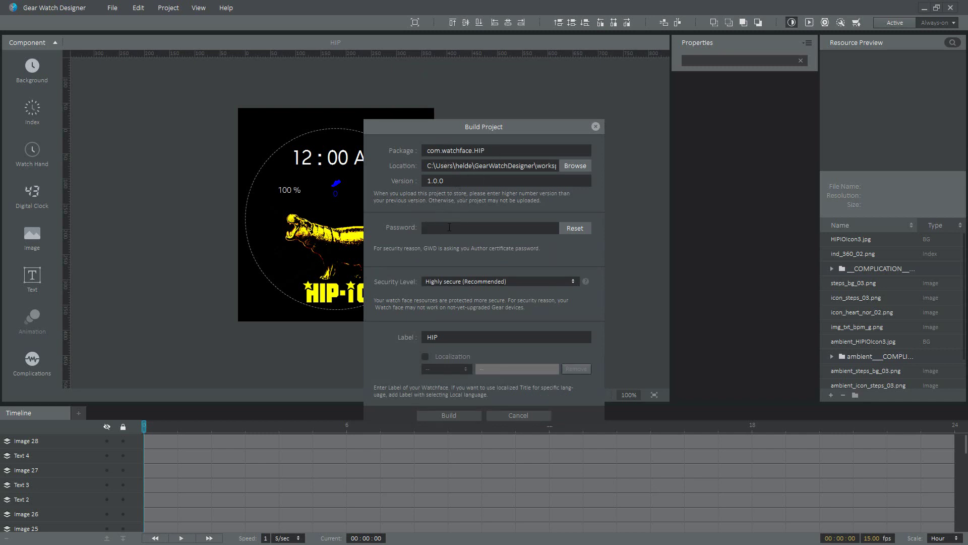
Type the author certificate password into the Build Project Password field
click(445, 228)
text(***)
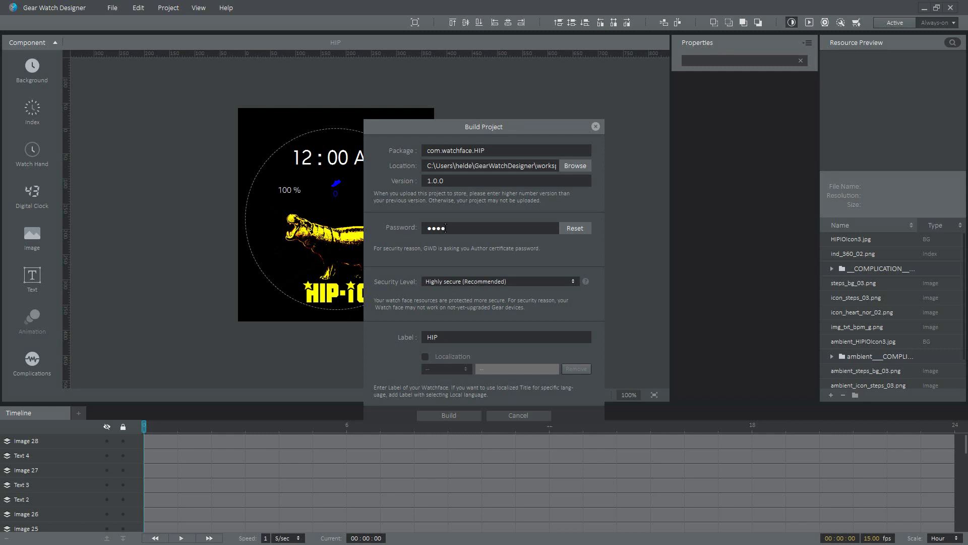